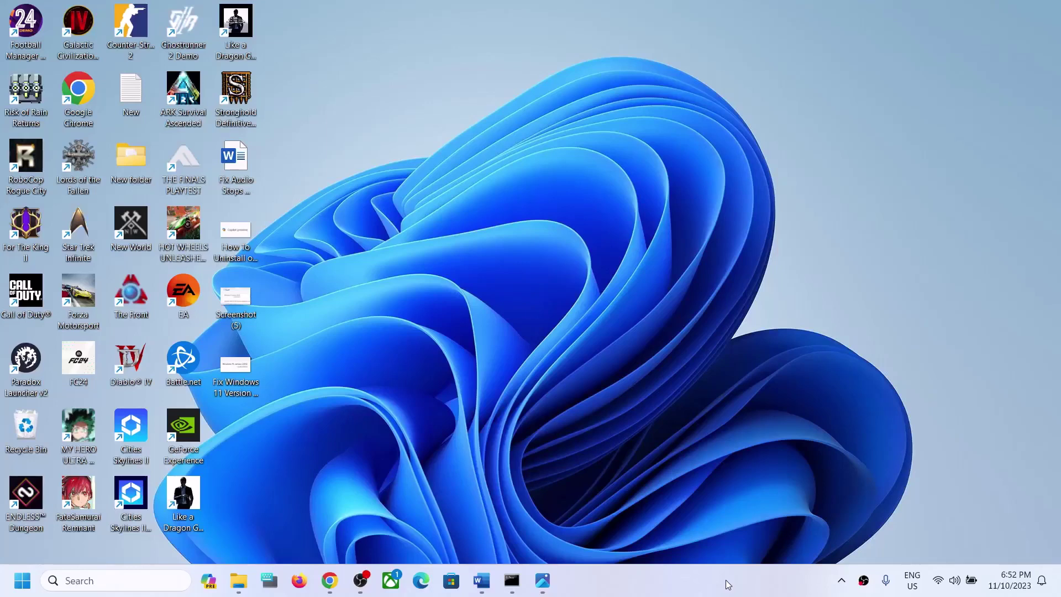
- Check the current Windows version with winver, then close About Windows
click(126, 583)
text(winver)
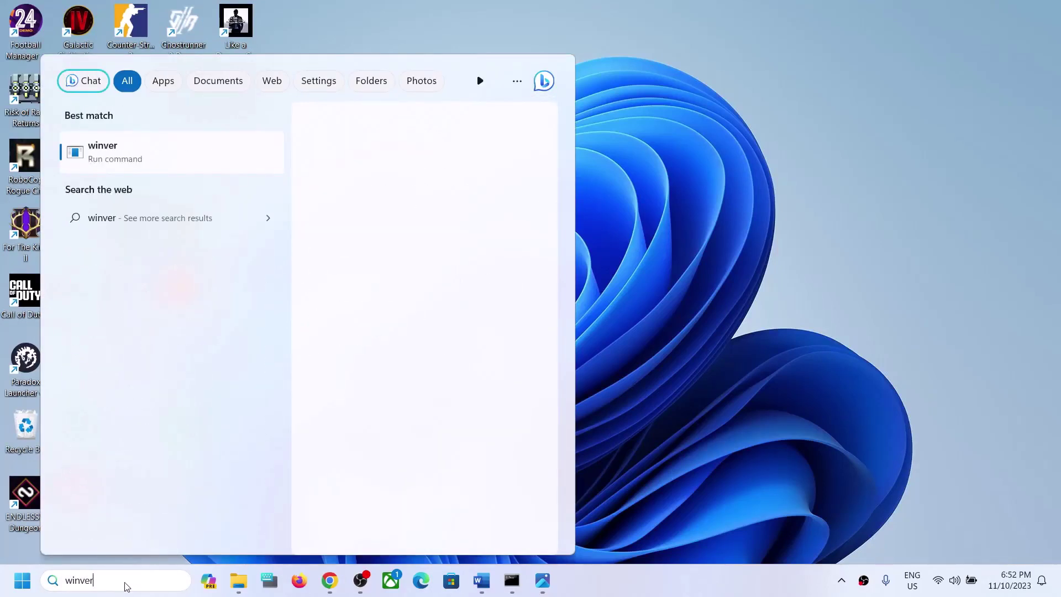
key(Return)
drag(197, 35, 367, 273)
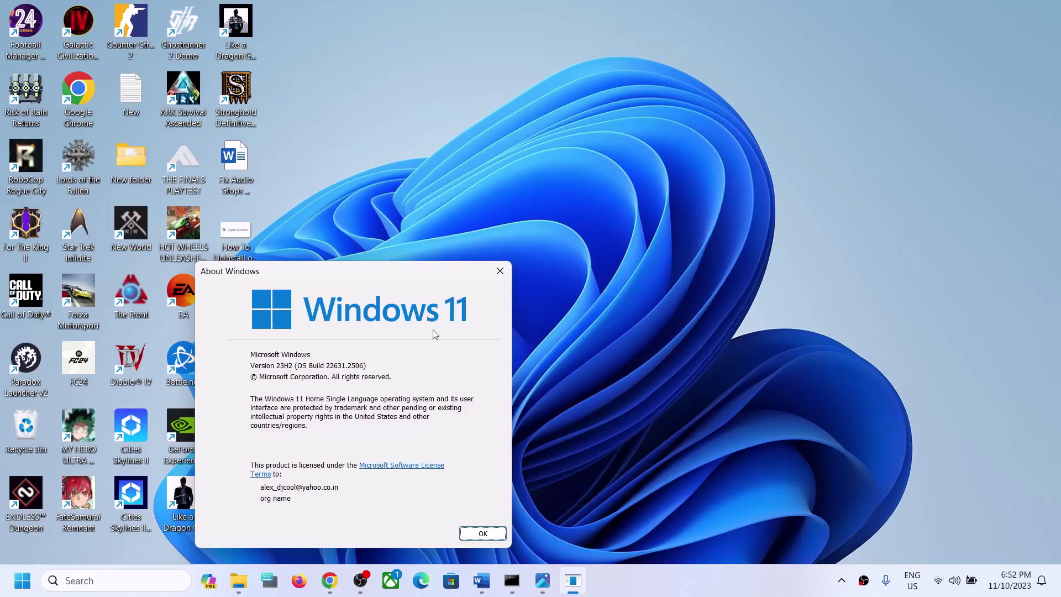
click(500, 270)
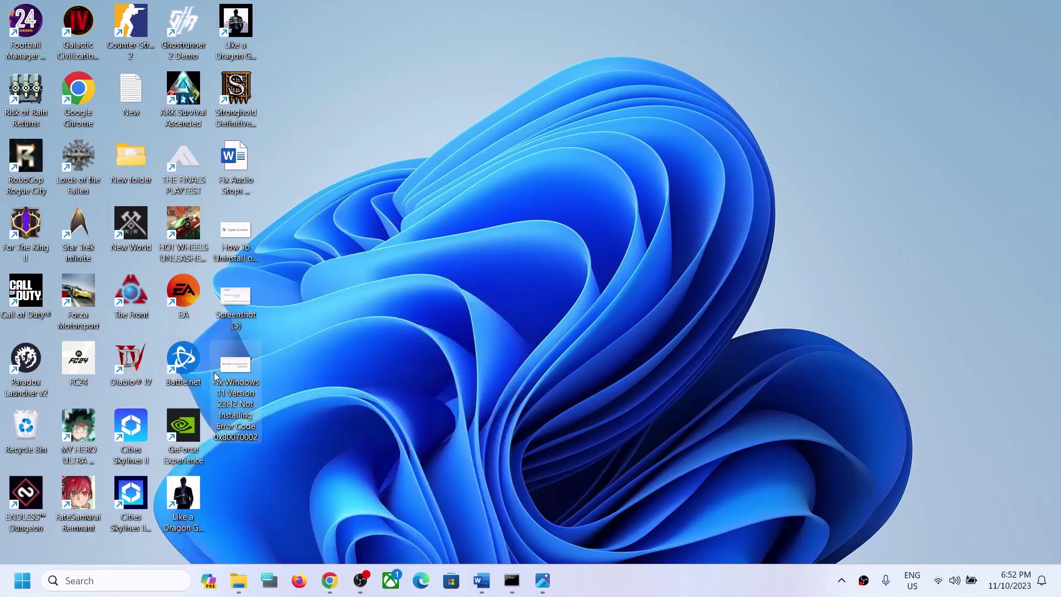
- View the 23H2 error 0x80070002 screenshot full-size in Photos, then minimize it
double_click(227, 377)
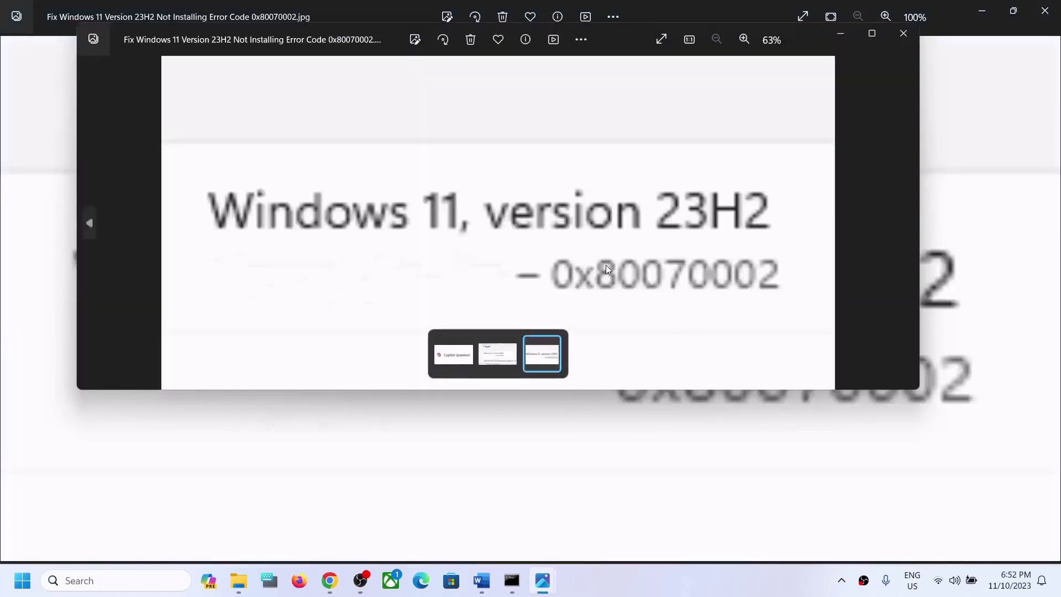
click(869, 34)
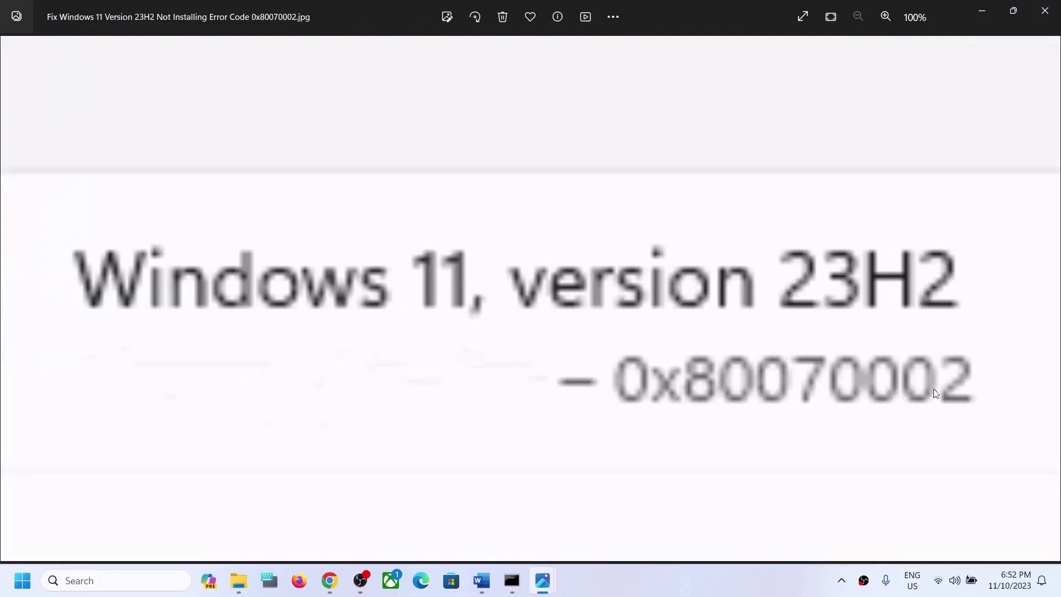
click(982, 12)
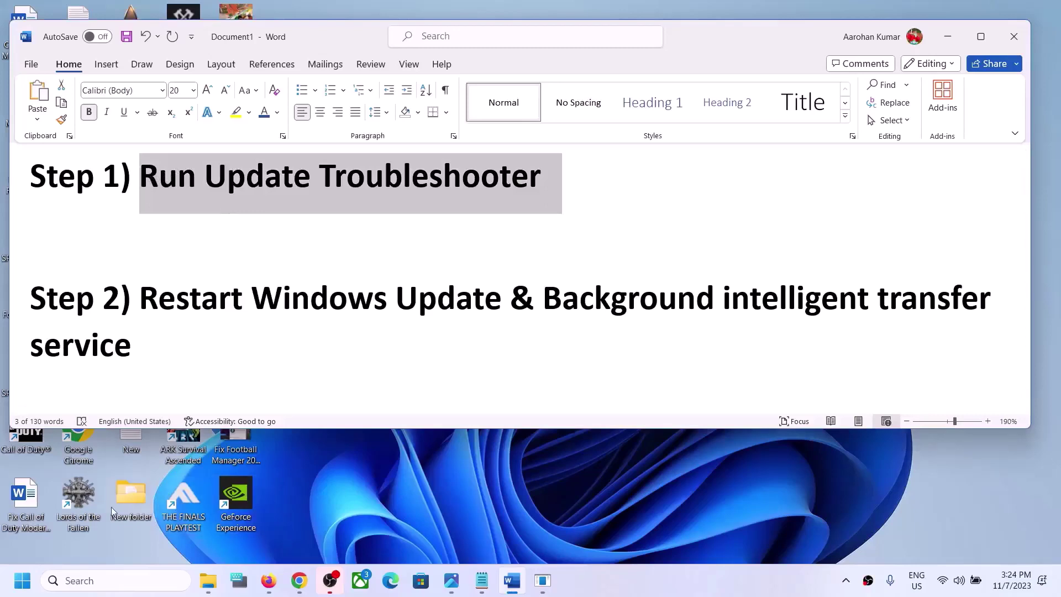
- Run the Windows Update troubleshooter from System > Troubleshoot > Other troubleshooters
click(22, 580)
click(261, 229)
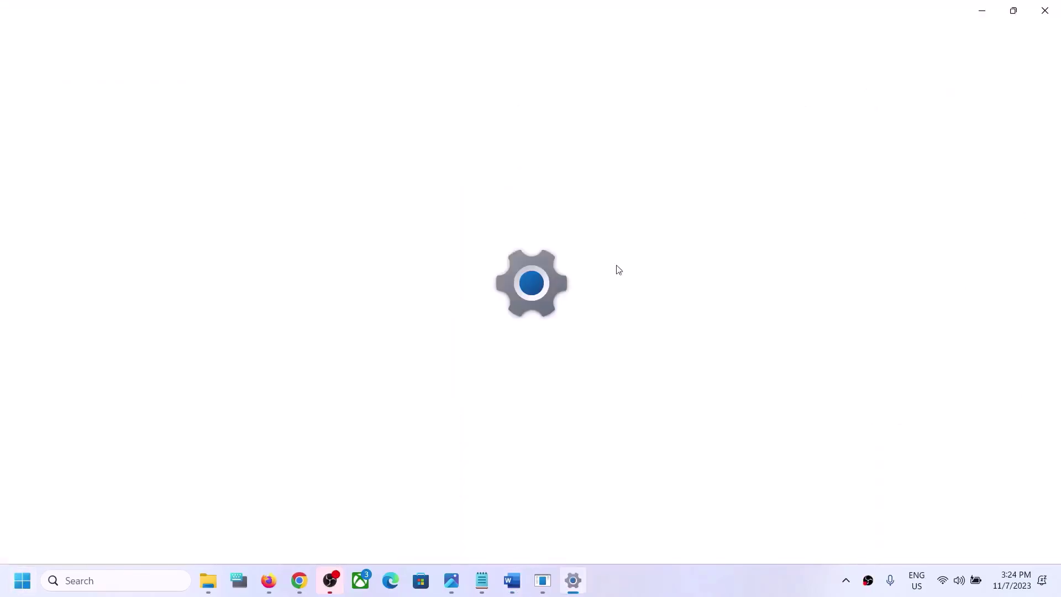
click(92, 186)
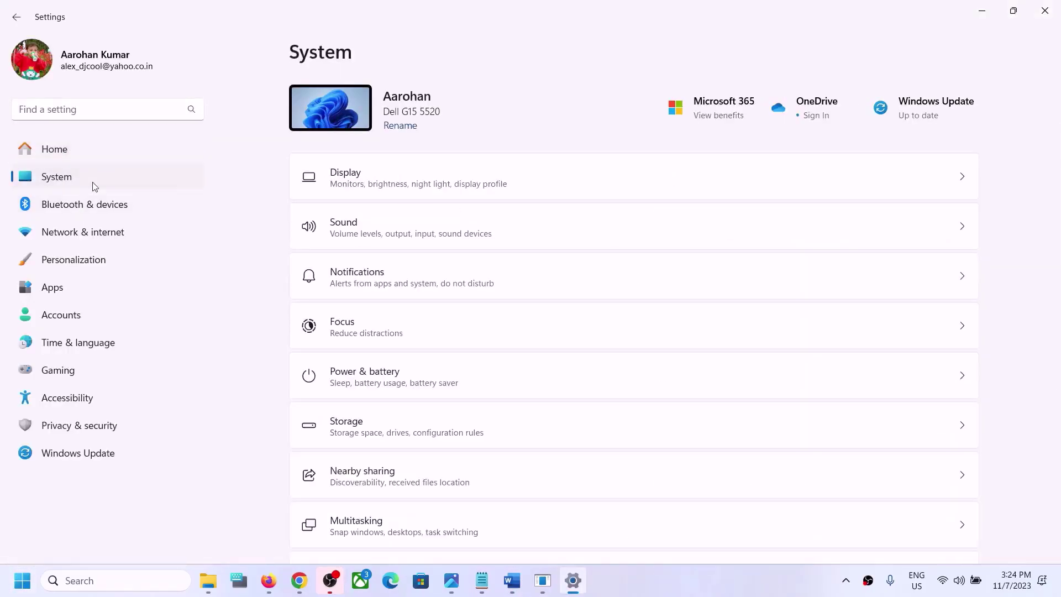
scroll(421, 372, down, 5)
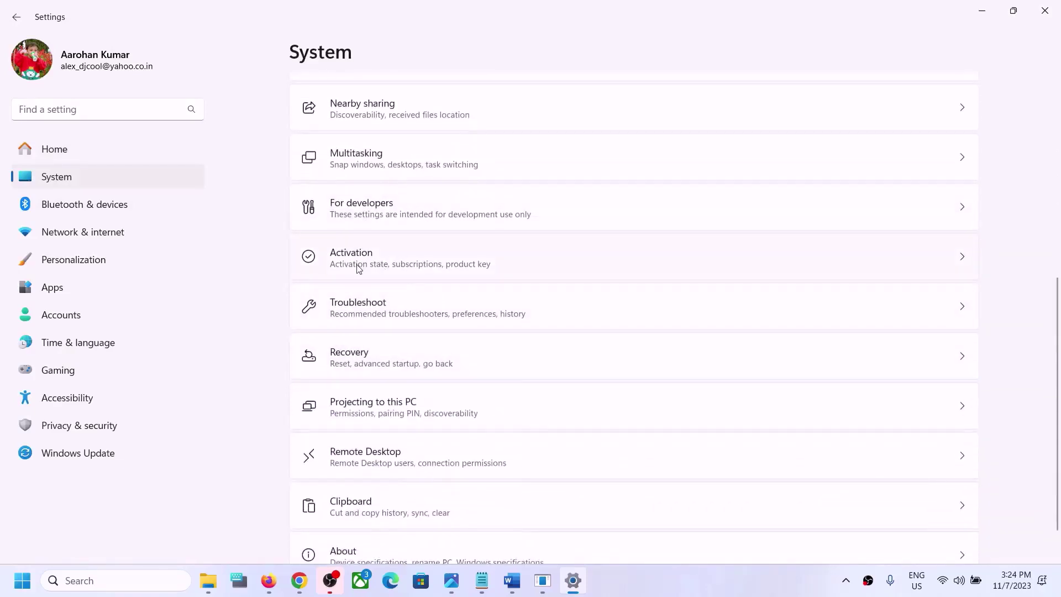
click(398, 314)
click(380, 221)
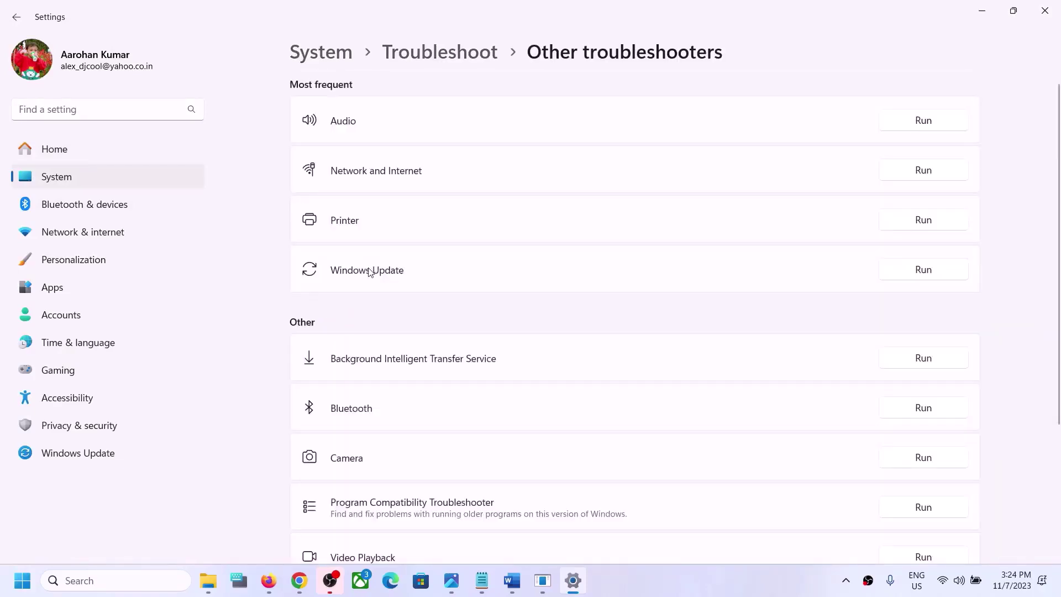
click(918, 276)
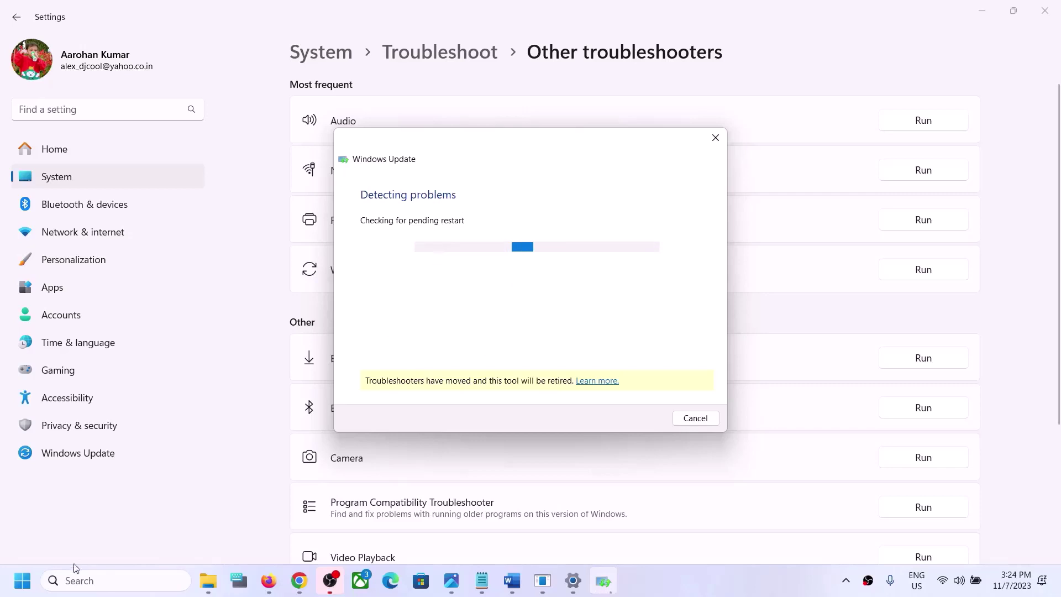
- Check the power options without restarting, then highlight the Step 2 instruction in the Word guide
click(22, 580)
click(401, 532)
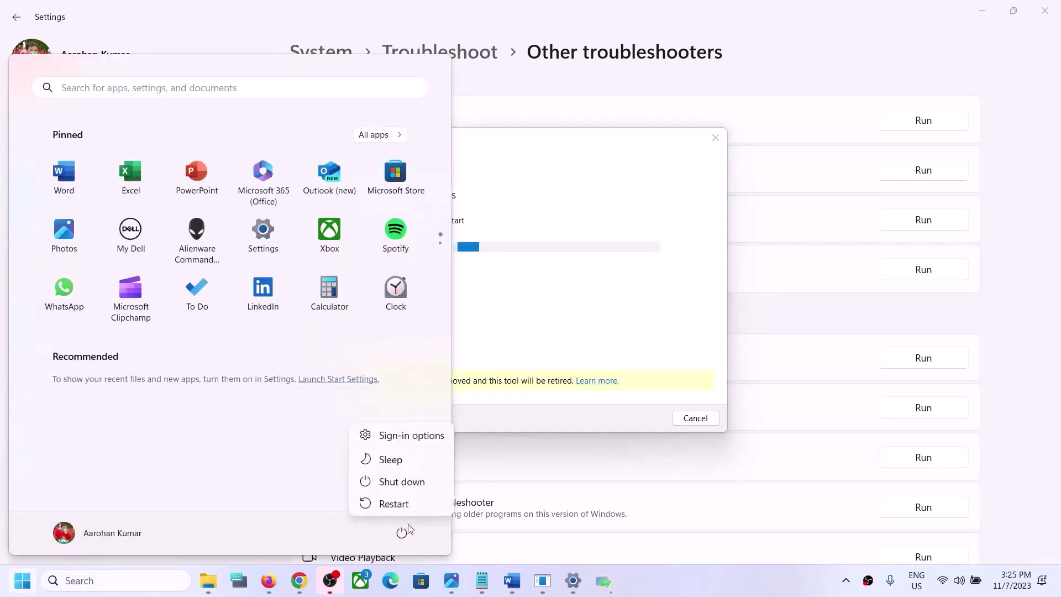
key(Escape)
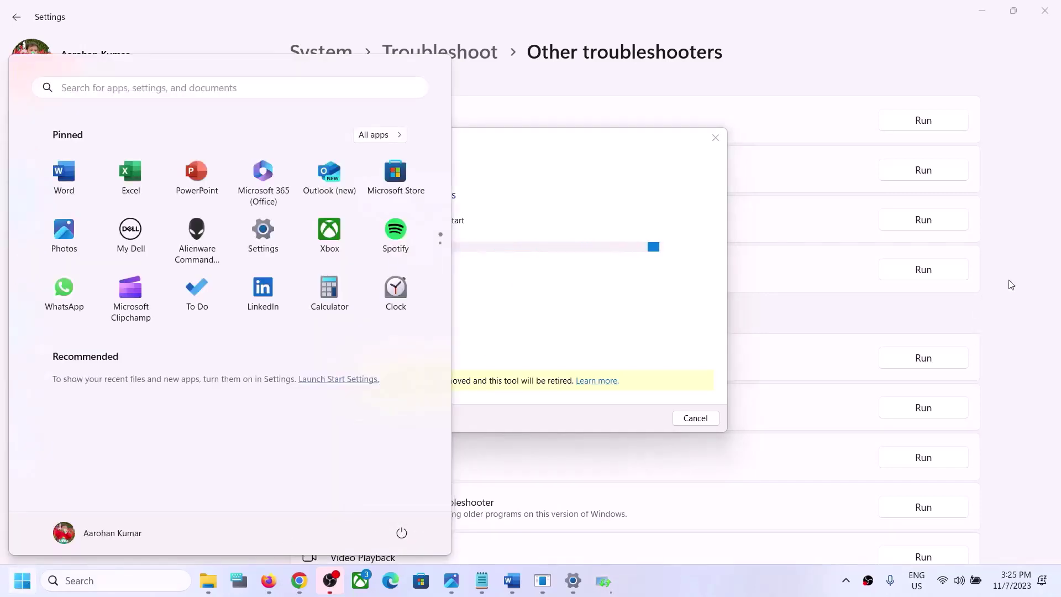
click(1013, 273)
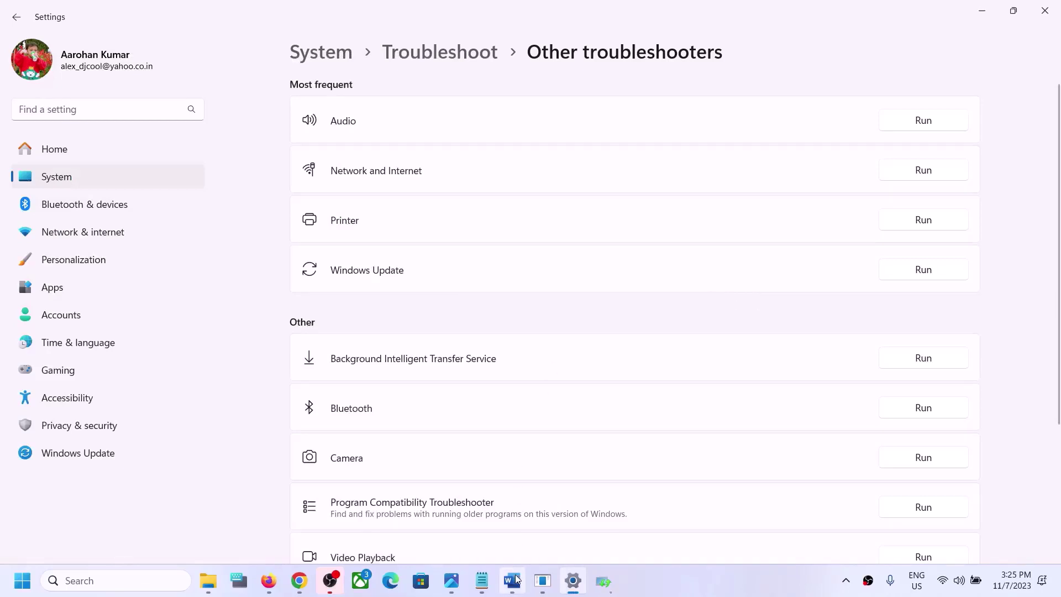
click(513, 580)
drag(142, 299, 997, 299)
- Open the Services app and bring up the Windows Update service properties
click(133, 582)
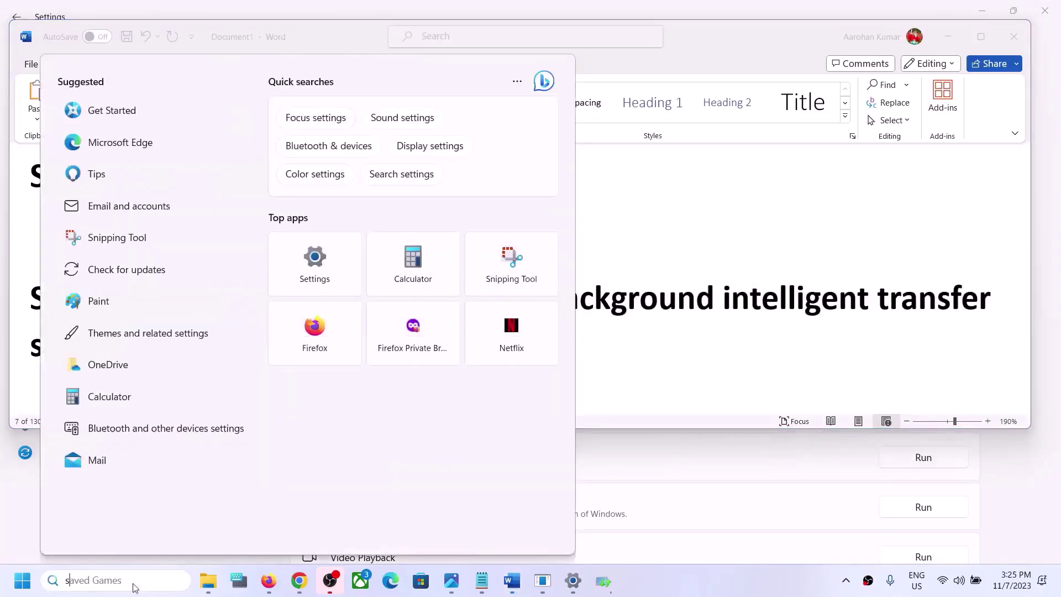
text(services)
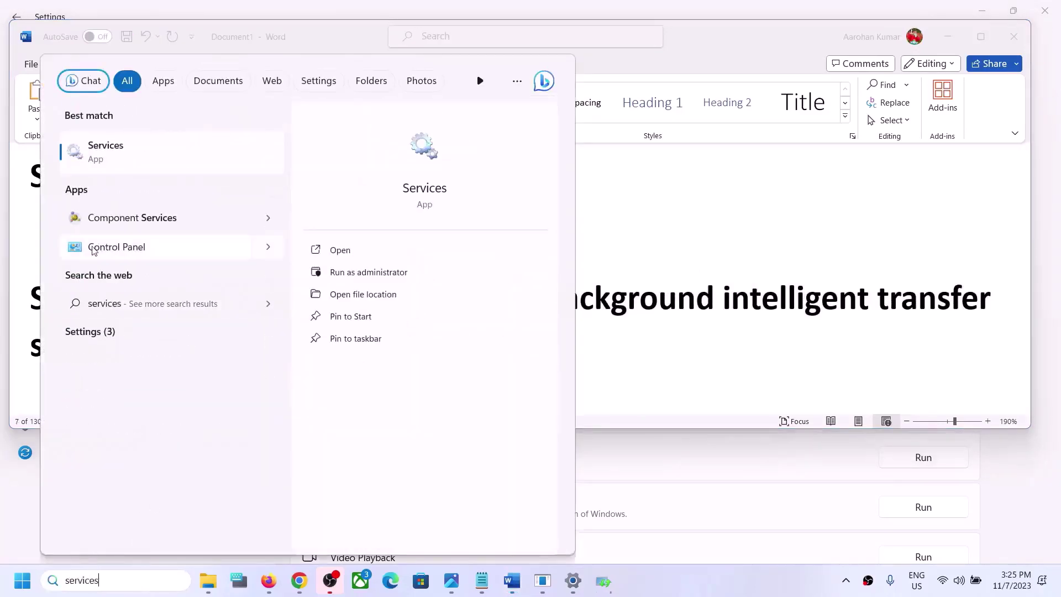
click(634, 203)
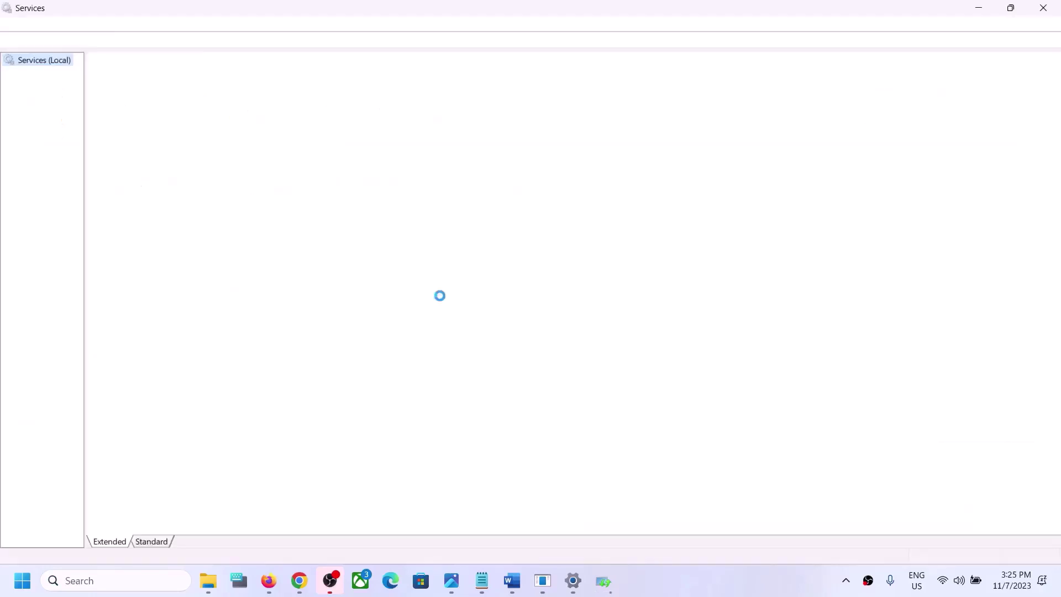
click(400, 368)
key(w)
scroll(401, 407, down, 7)
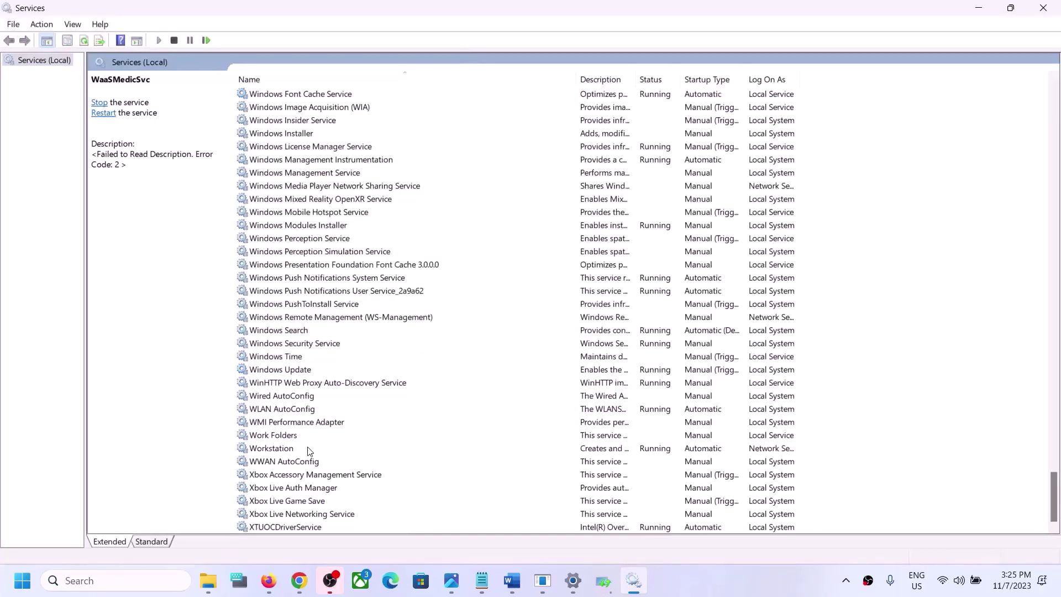
click(299, 372)
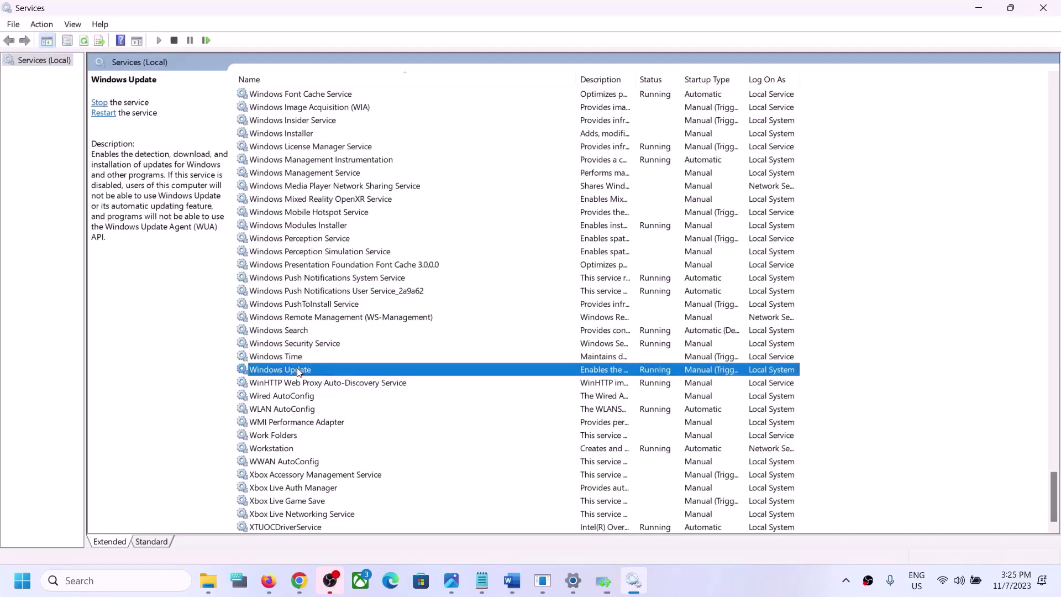
double_click(378, 375)
- Set the Windows Update startup type to Automatic and apply it
click(507, 273)
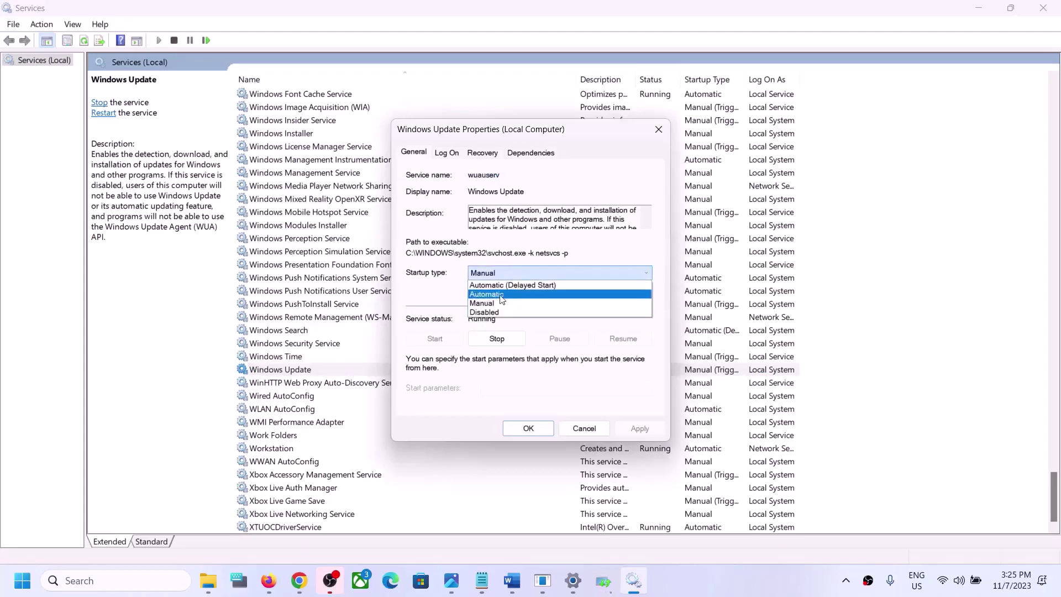
click(499, 295)
click(641, 428)
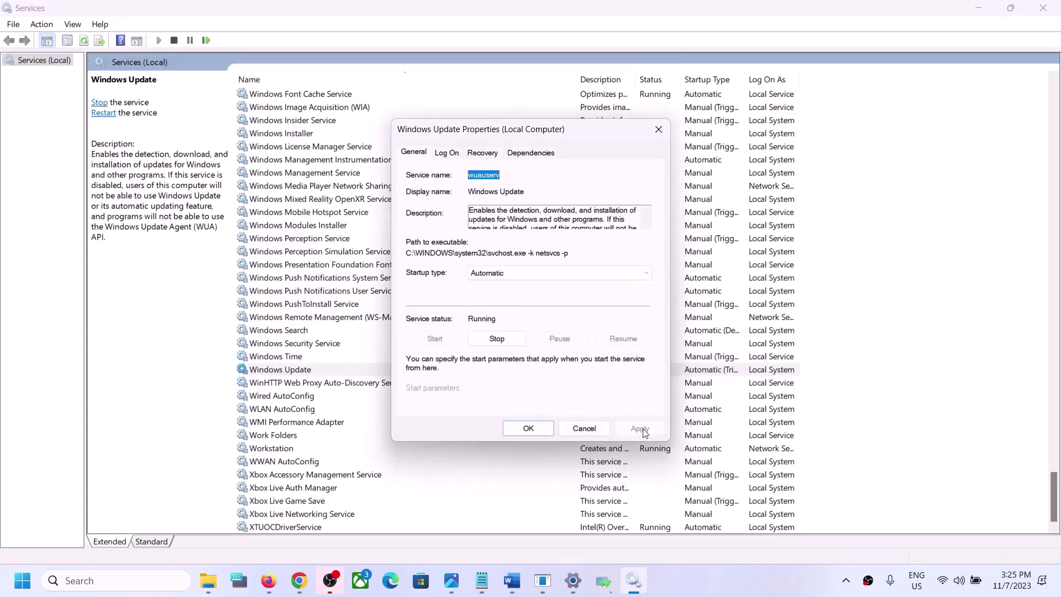
click(526, 429)
click(469, 335)
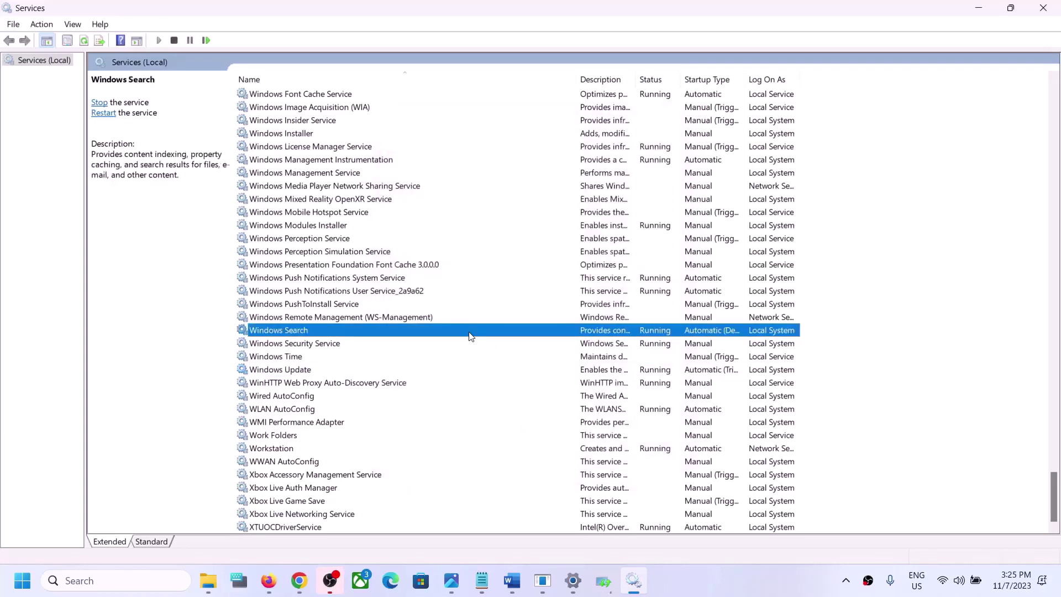
- Set Background Intelligent Transfer Service to Automatic startup, then stop and restart it
key(b)
scroll(365, 257, up, 3)
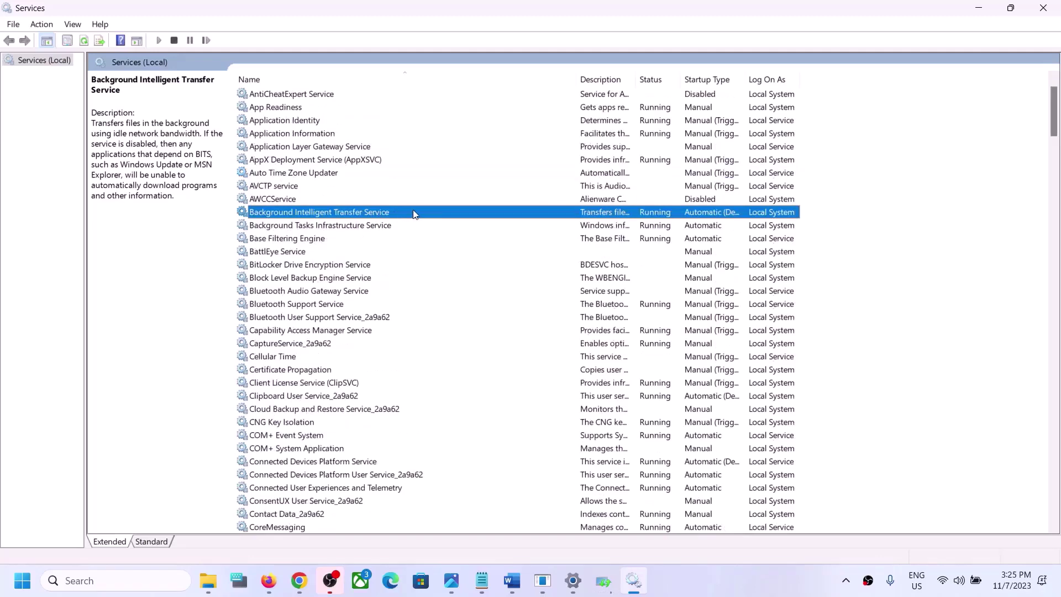
double_click(415, 215)
click(516, 273)
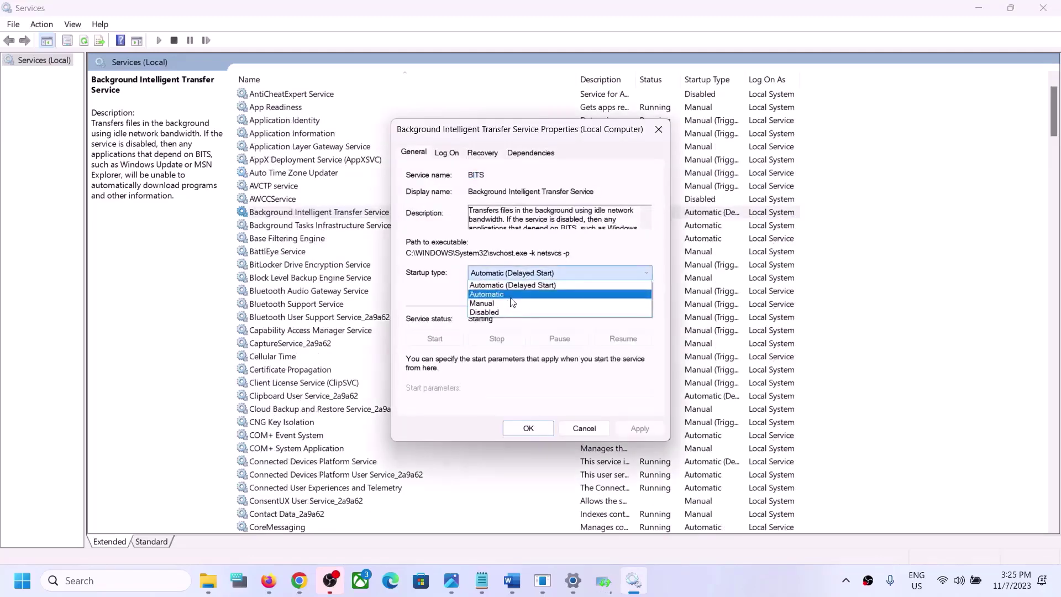
click(511, 295)
click(639, 429)
click(497, 338)
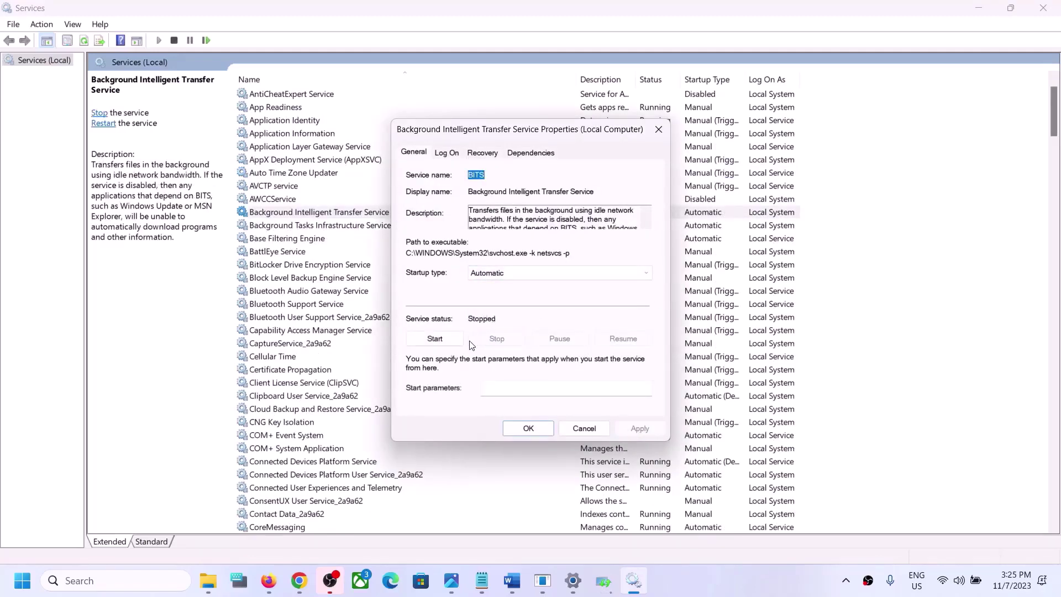
click(434, 336)
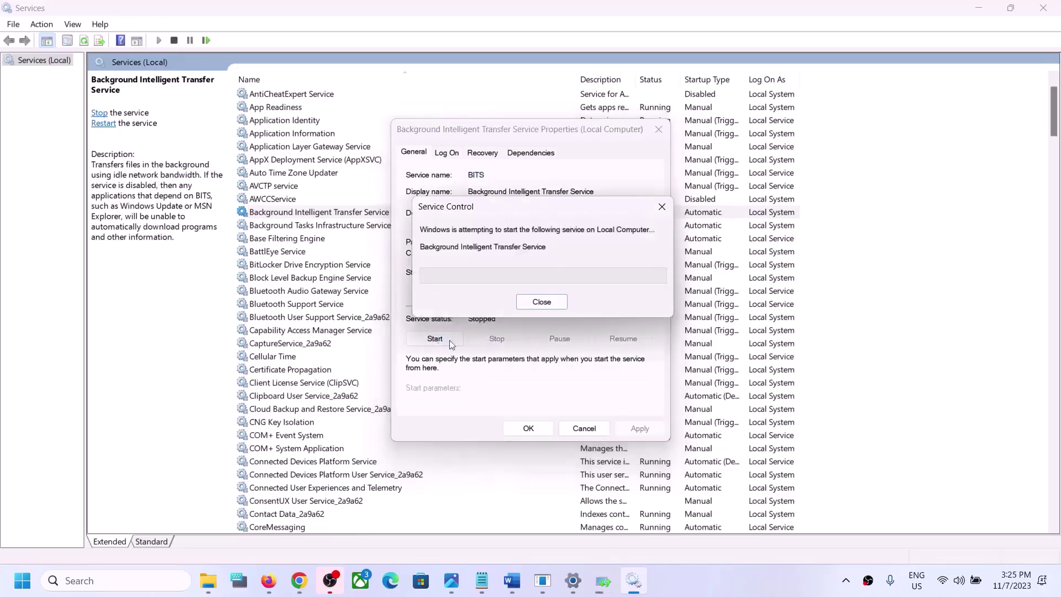
click(548, 431)
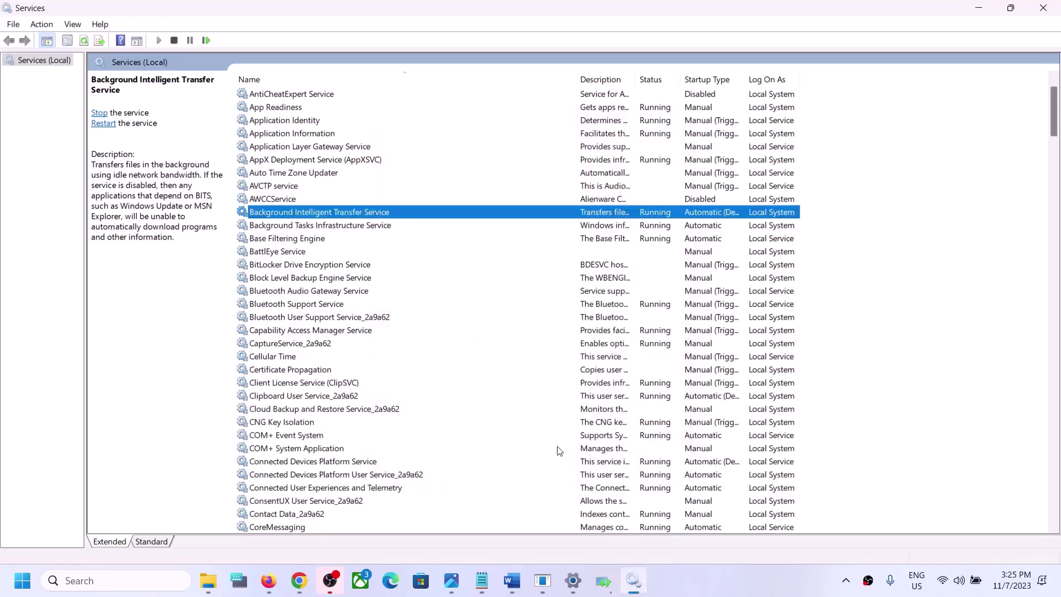
- Copy the Step 3 Windows 11 download link from Word and open a new Chrome window
click(504, 594)
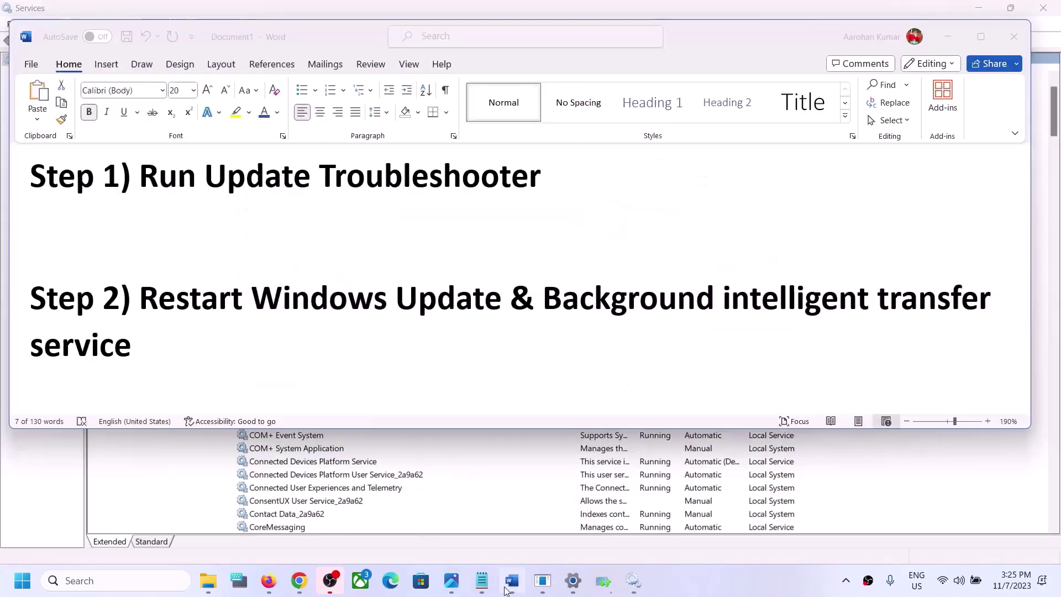
scroll(300, 355, down, 3)
scroll(240, 331, down, 1)
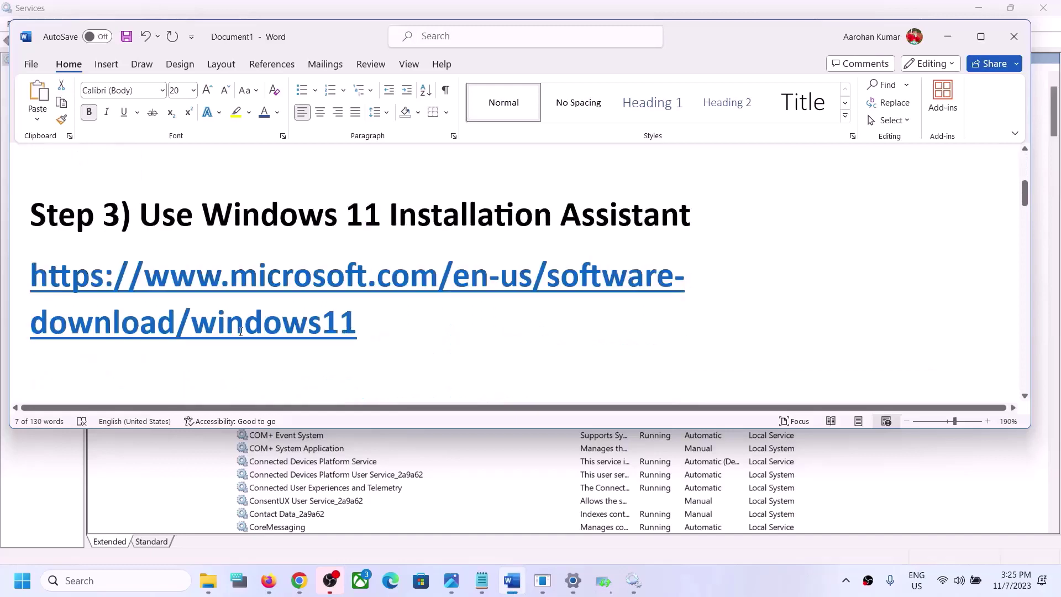
shift+click(647, 210)
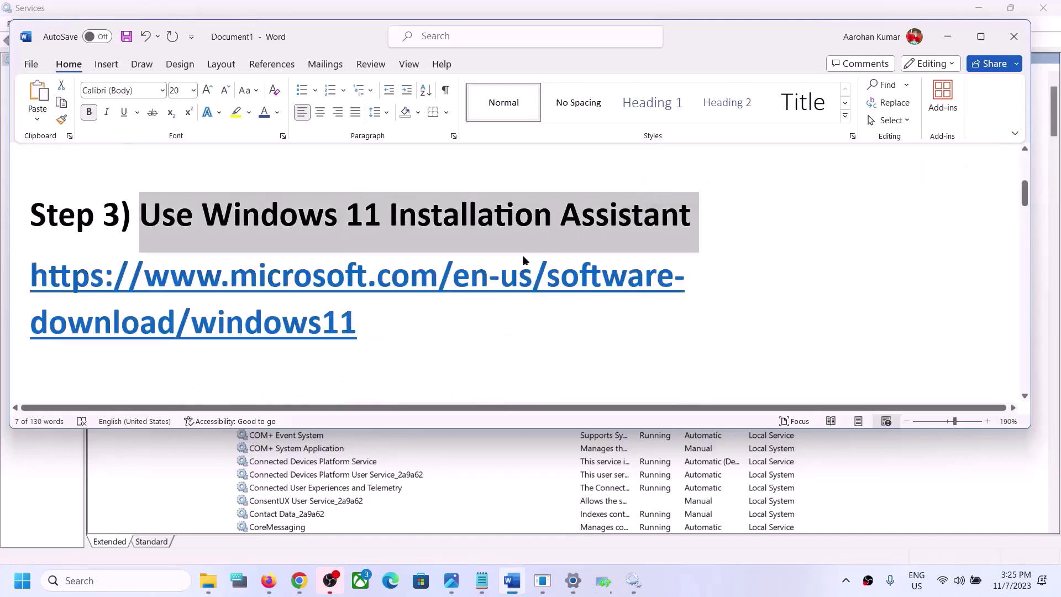
drag(353, 323, 30, 277)
key(ctrl+c)
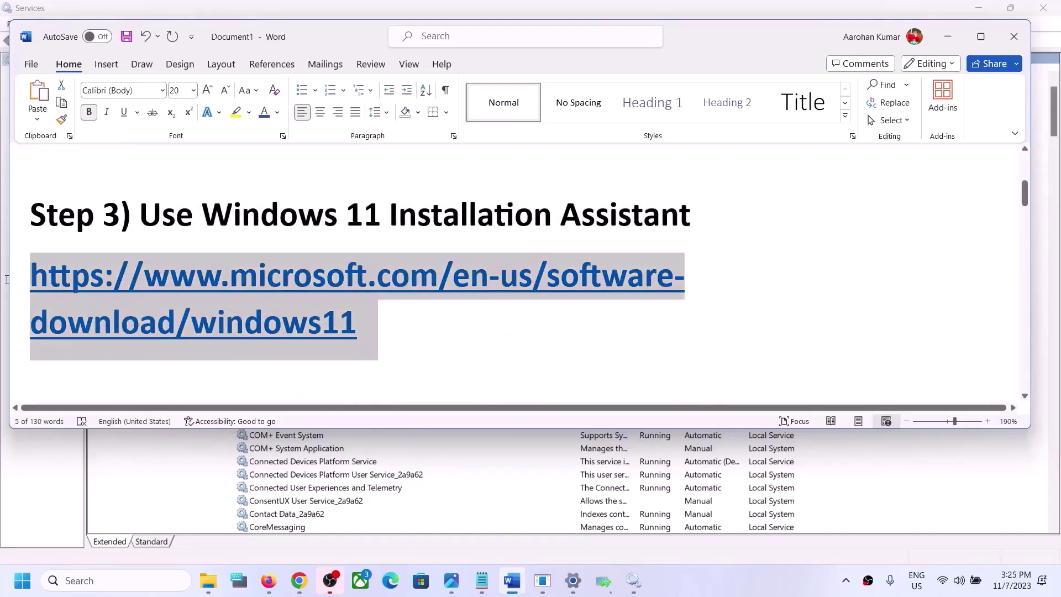
right_click(308, 584)
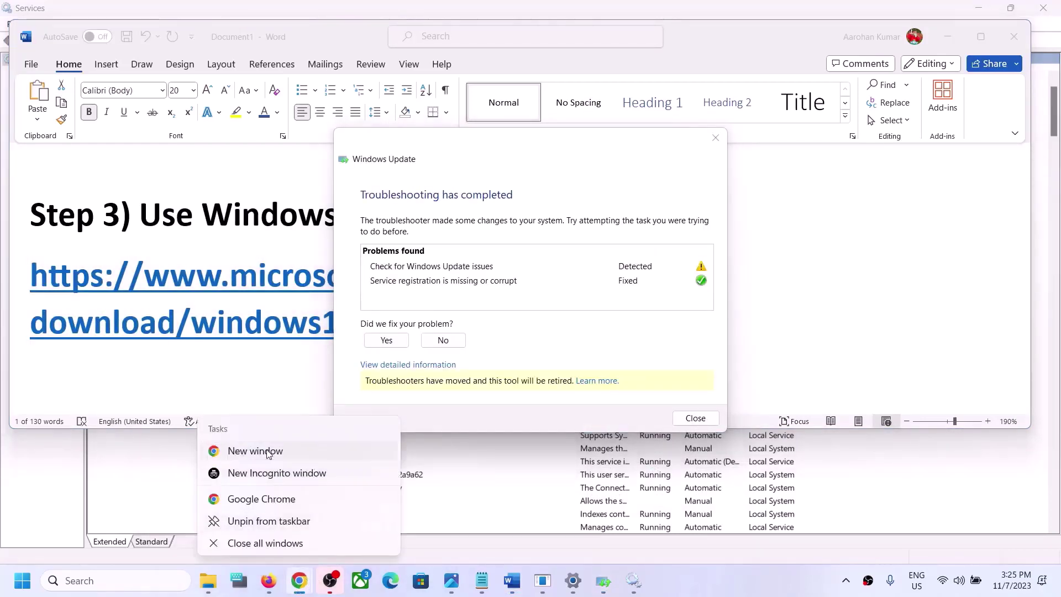
click(297, 15)
- Load the Windows 11 download page and run the Installation Assistant, which reports Windows already current
key(ctrl+v)
key(Return)
key(super+Up)
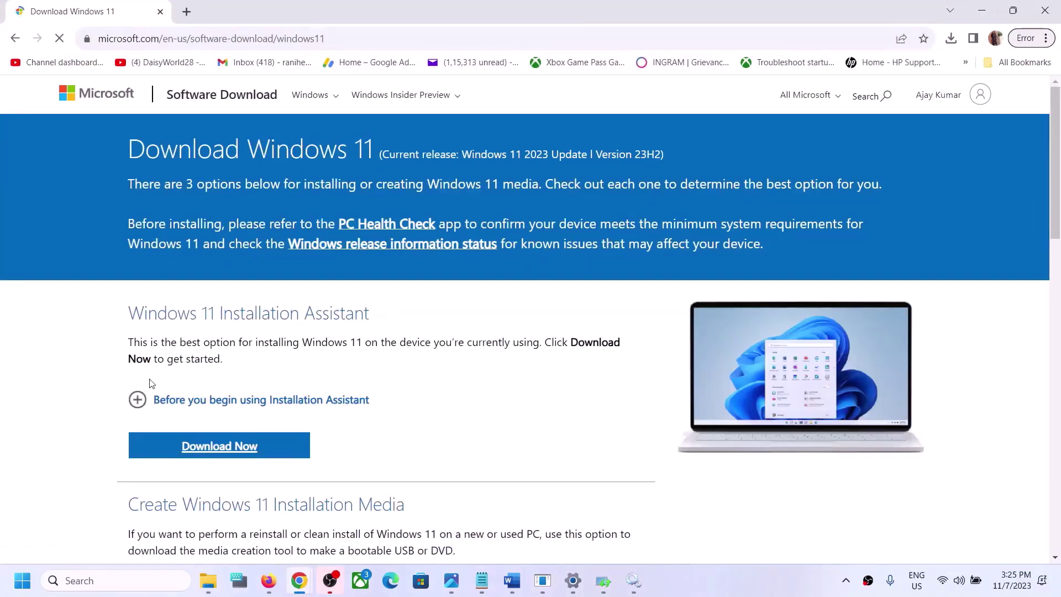
drag(149, 312, 354, 314)
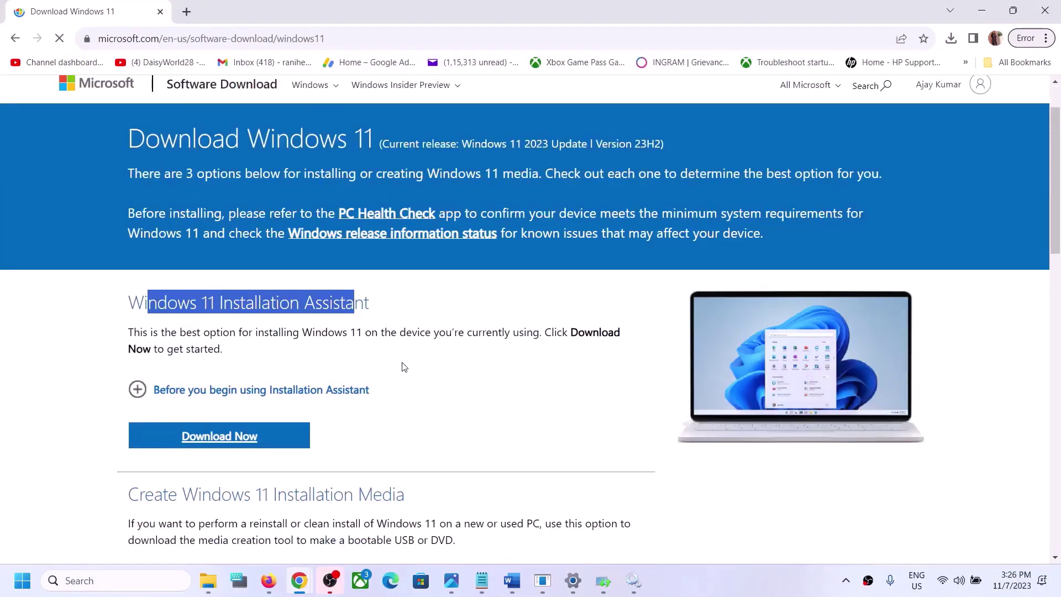
scroll(279, 411, down, 1)
click(219, 380)
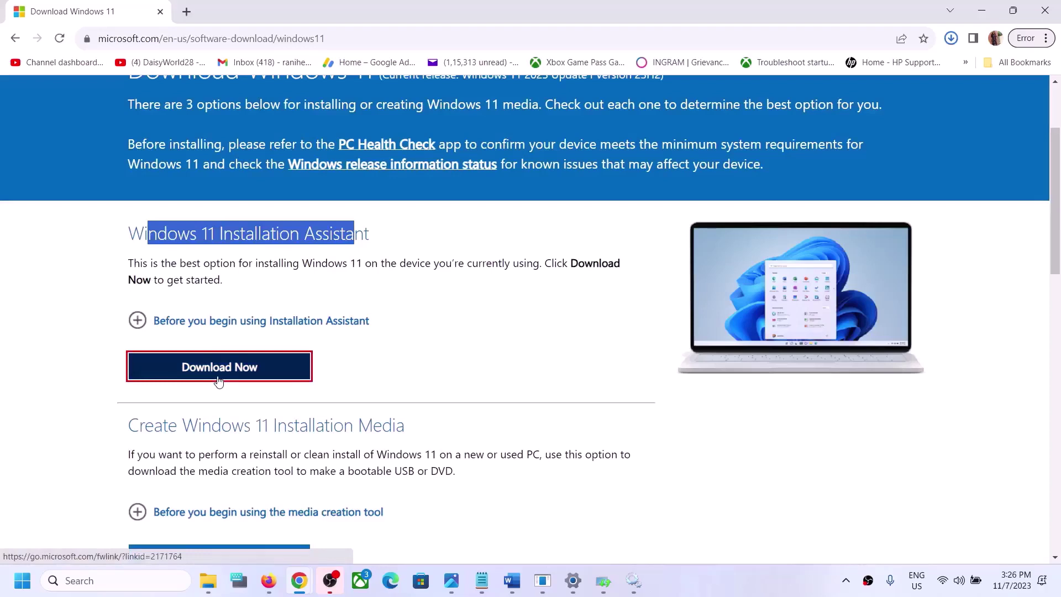
click(804, 79)
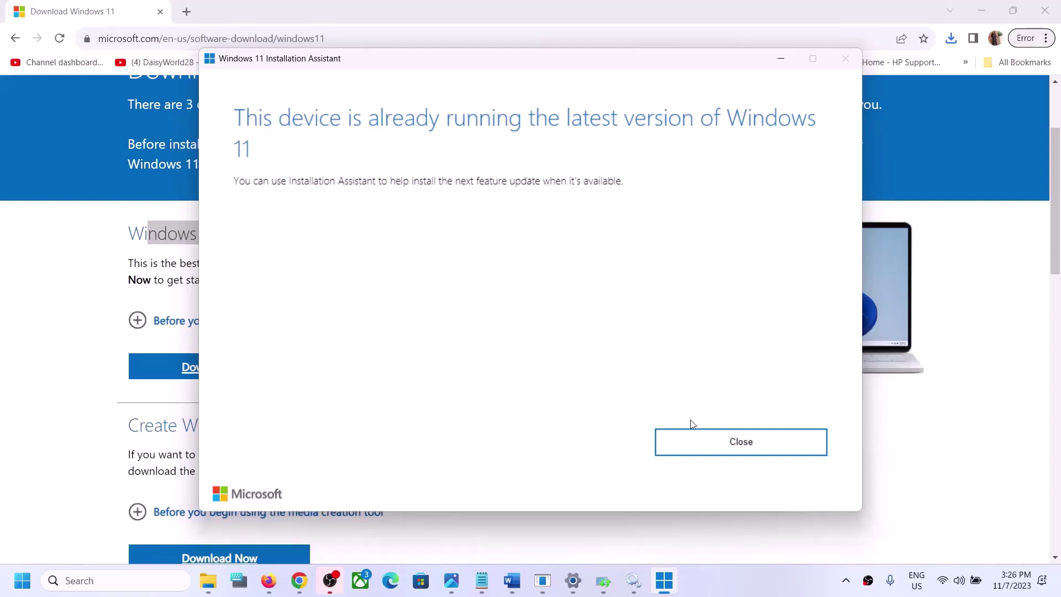
click(776, 453)
- Review the Installation Assistant notes on the page, then return to the Word guide
drag(128, 232, 406, 242)
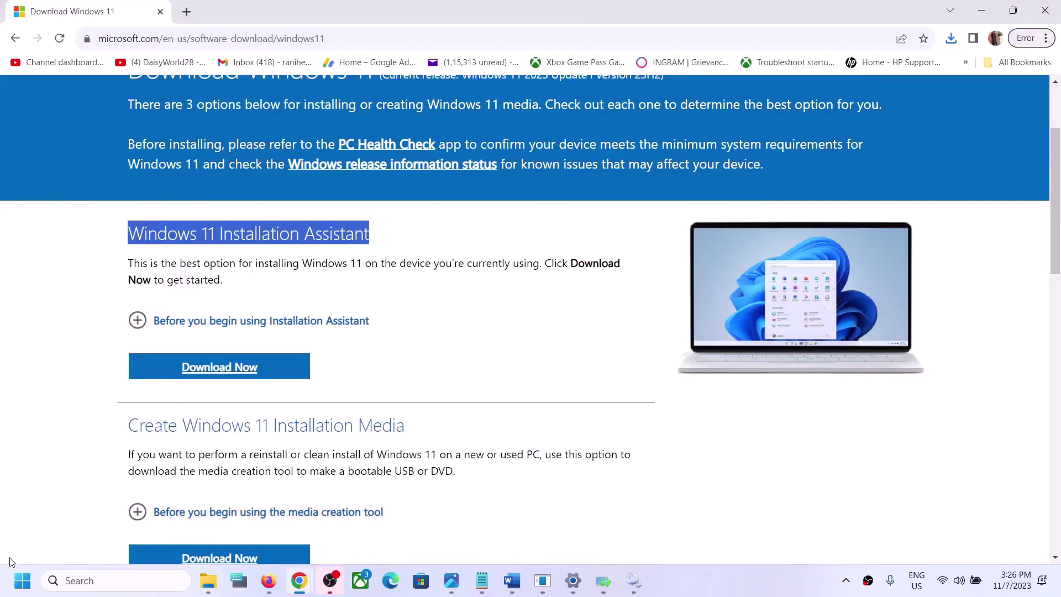
click(22, 580)
click(402, 532)
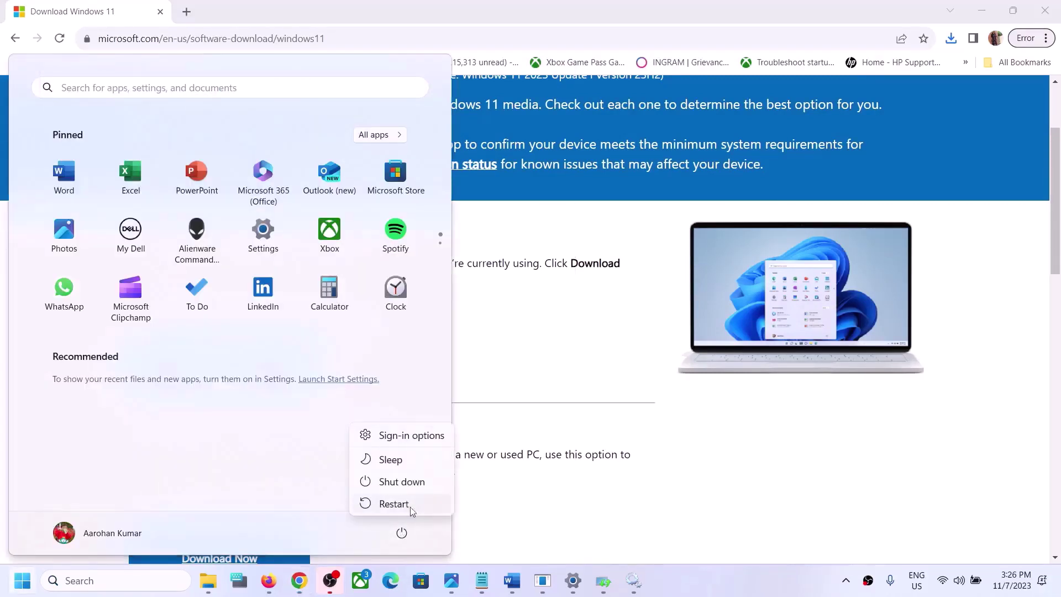
click(613, 345)
click(635, 318)
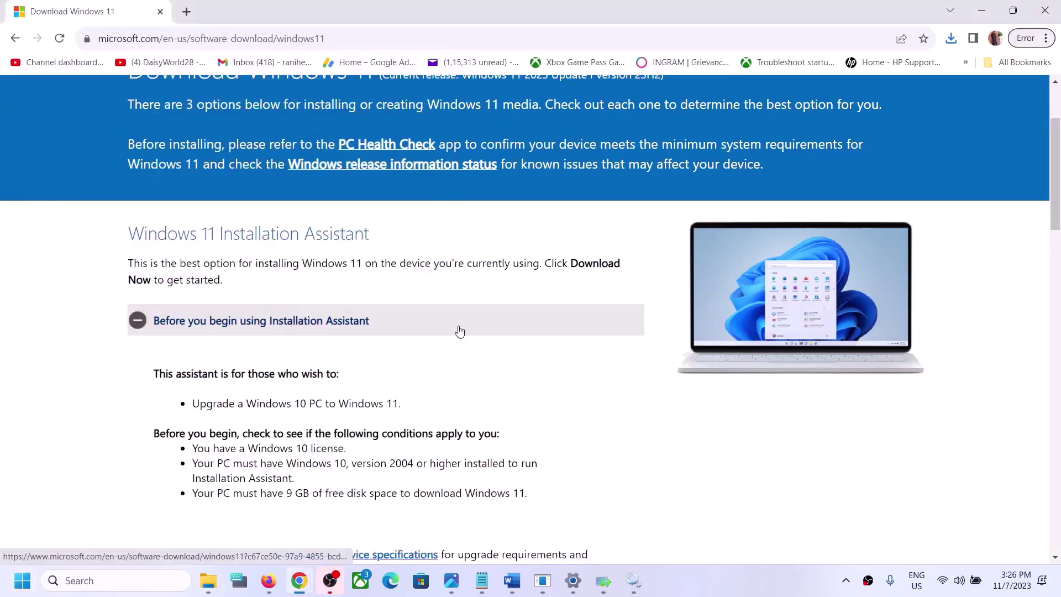
click(475, 328)
click(512, 581)
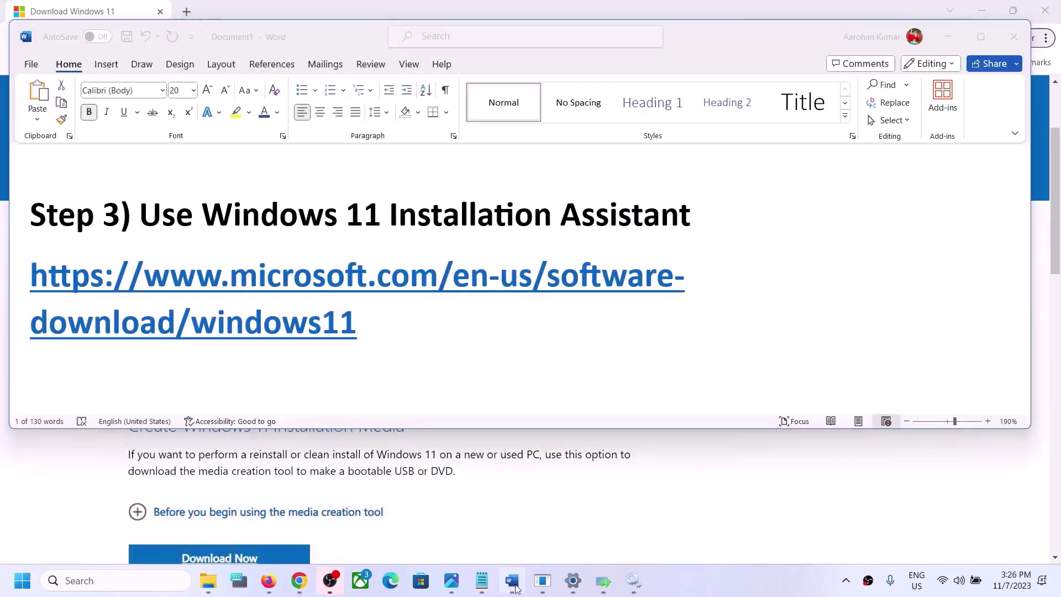
- Copy the Step 5 reset commands, from SC config through net start appidsvc
scroll(252, 294, down, 4)
drag(149, 250, 617, 255)
scroll(247, 337, down, 2)
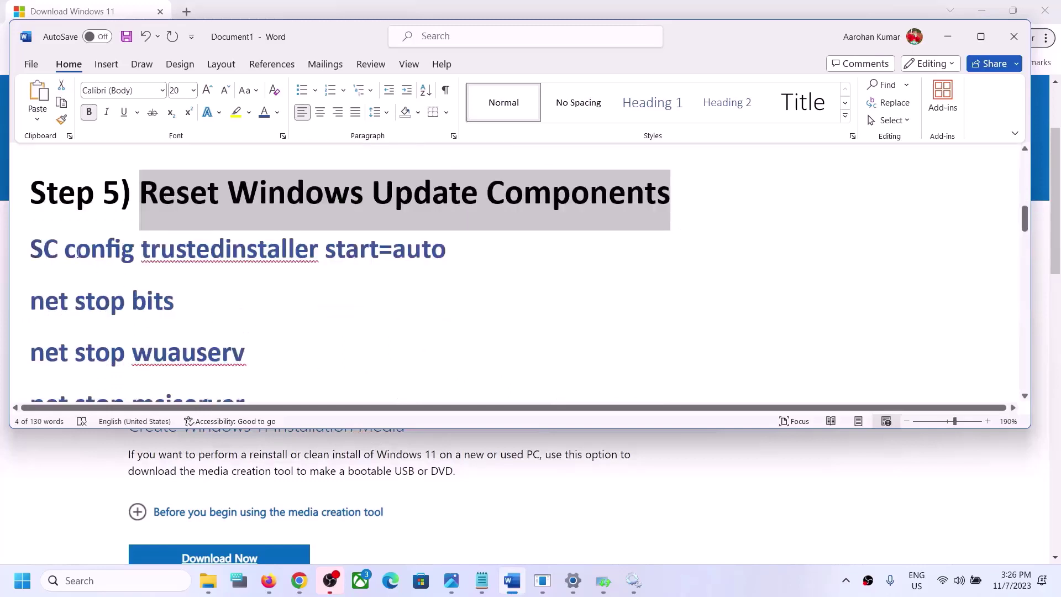
drag(30, 248, 238, 307)
scroll(393, 315, down, 1)
scroll(300, 346, up, 2)
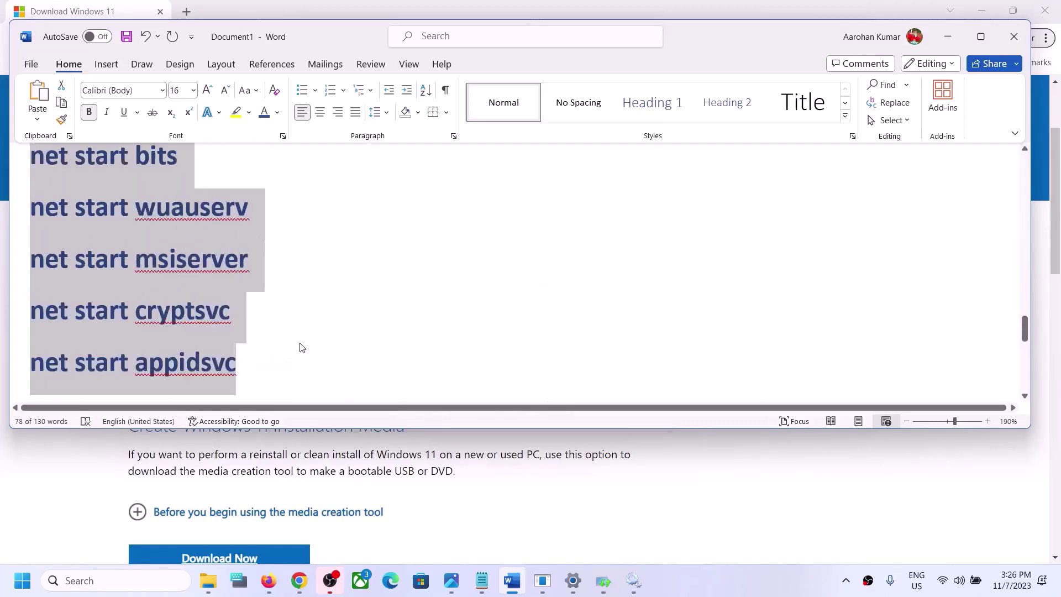
right_click(174, 260)
click(224, 312)
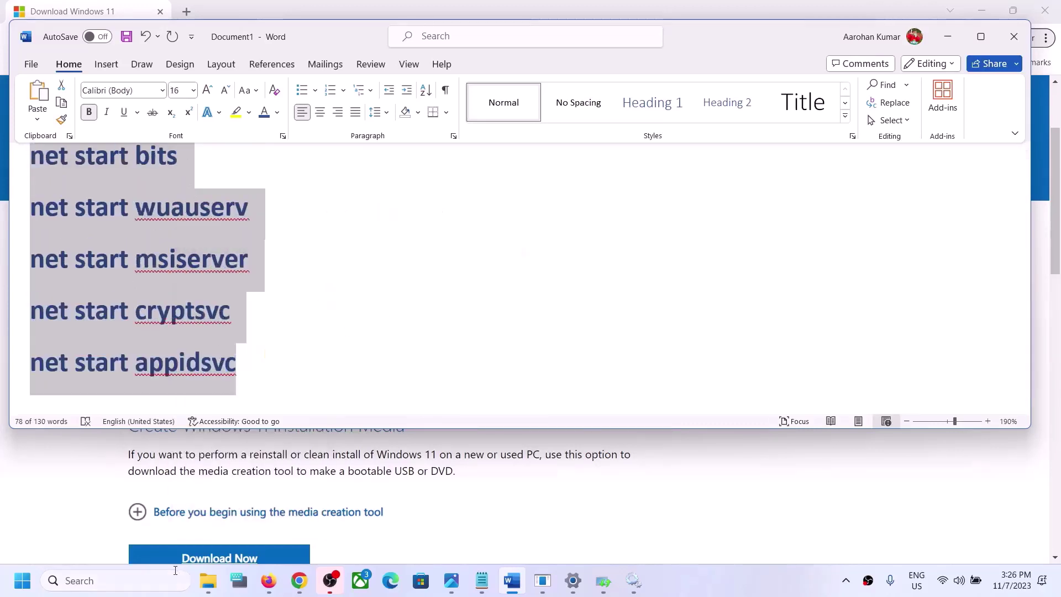
click(142, 581)
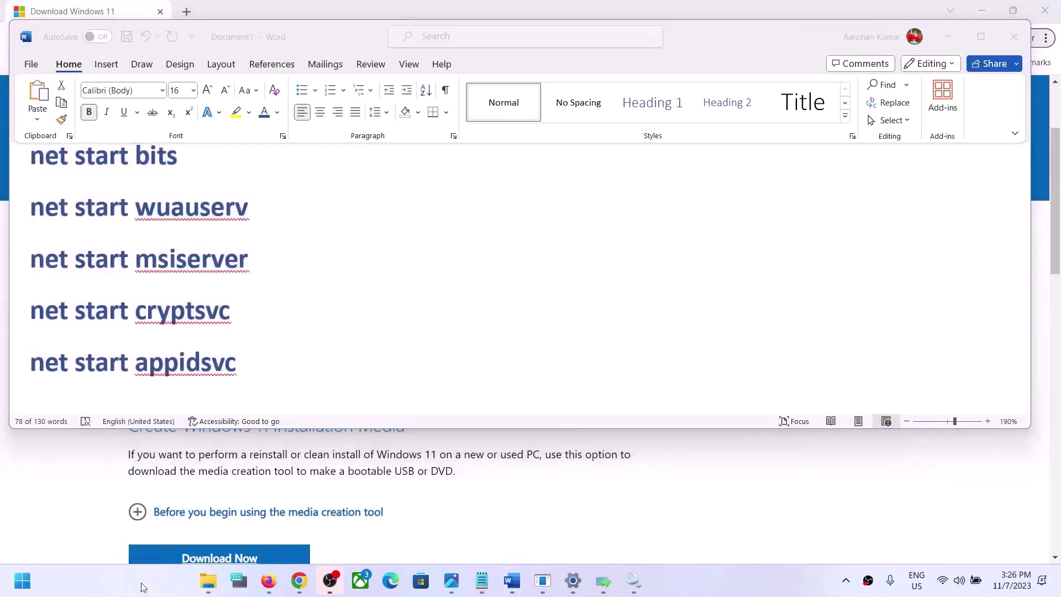
- Paste the reset commands into a new Notepad and begin Save As in the Desktop folder
text(ote)
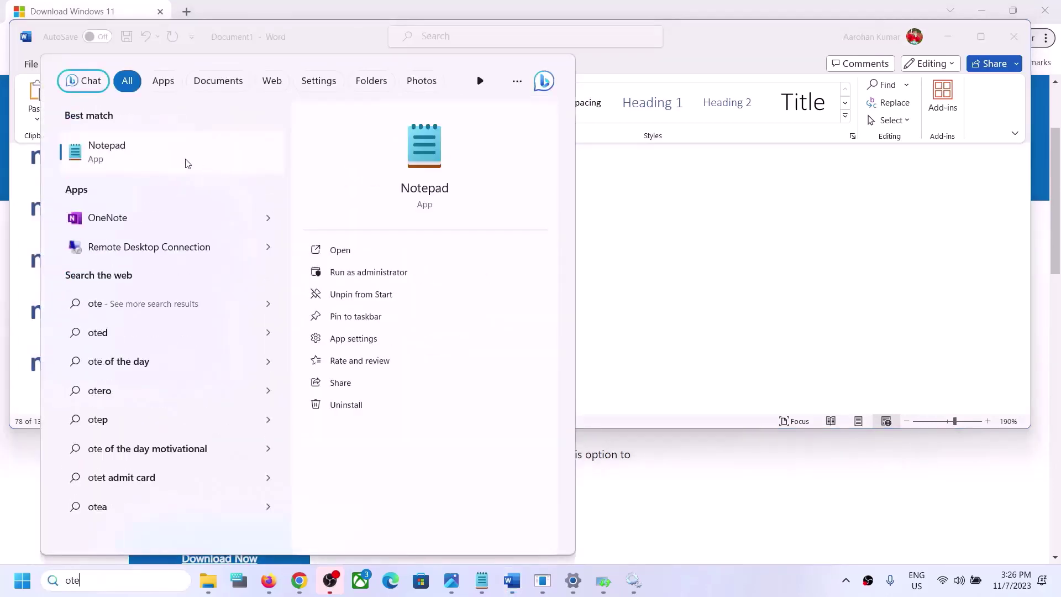
click(188, 158)
click(552, 32)
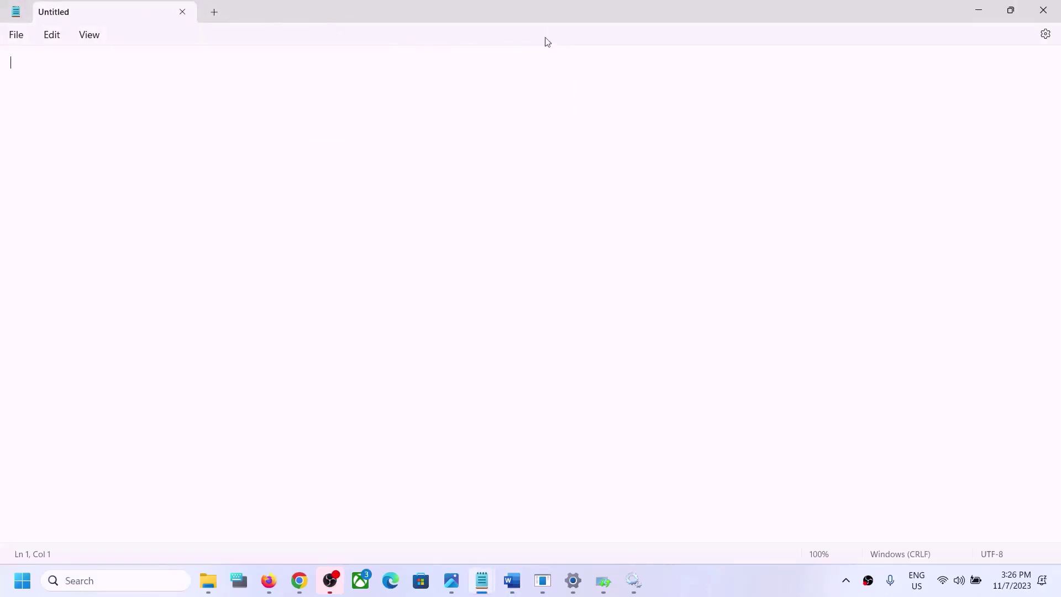
right_click(67, 105)
click(103, 197)
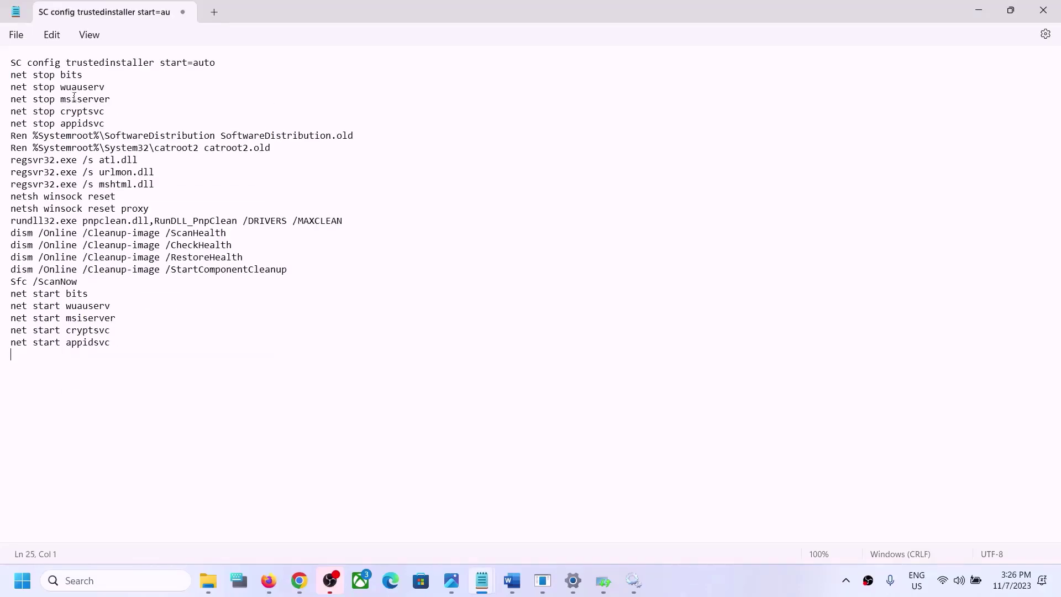
click(16, 34)
click(32, 148)
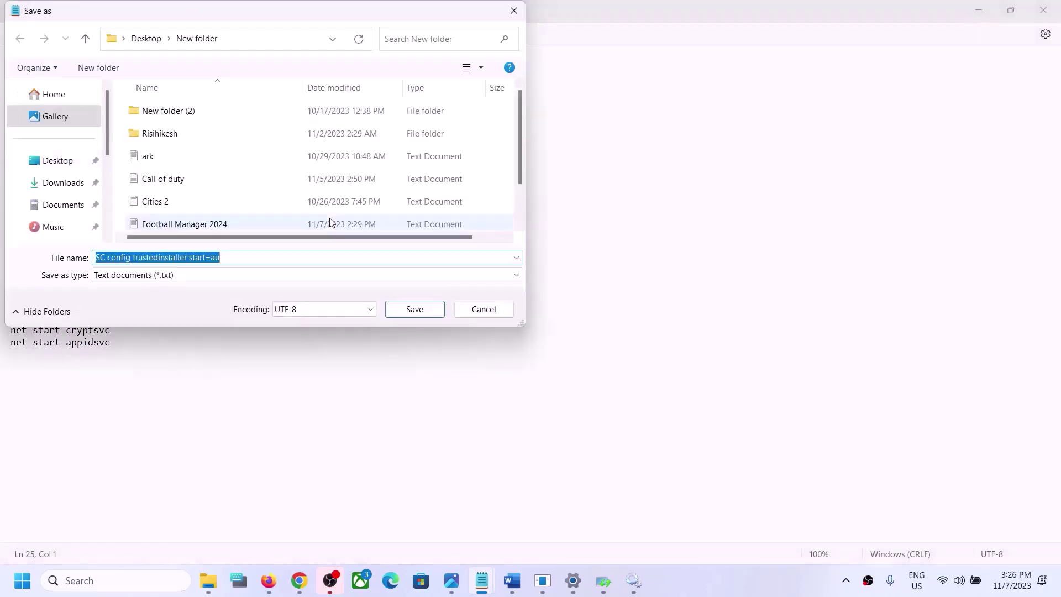
click(40, 160)
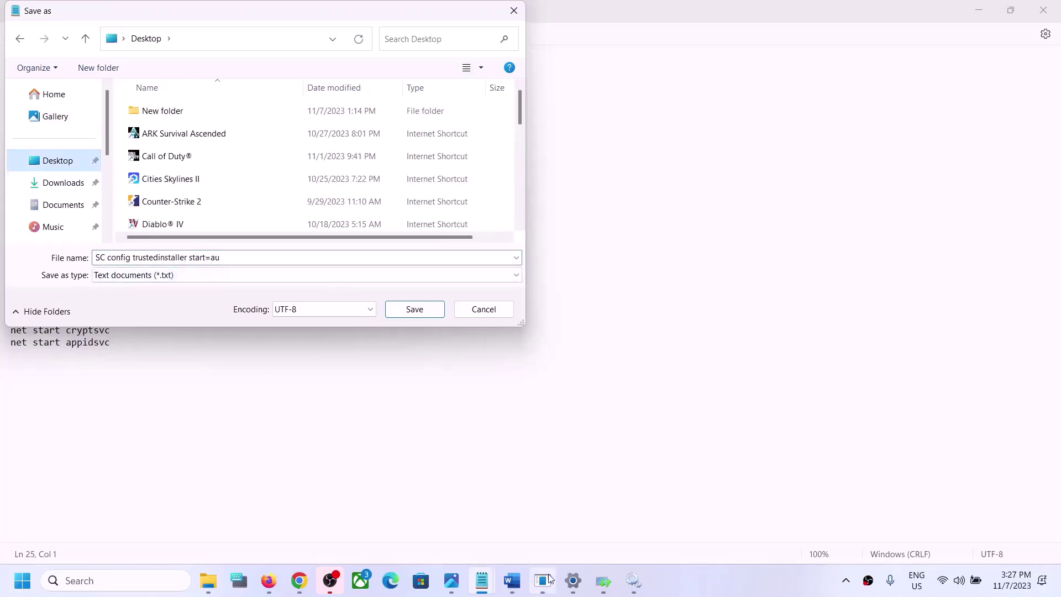
- Save the file as Wufix.bat with All files type, then show the desktop
click(512, 580)
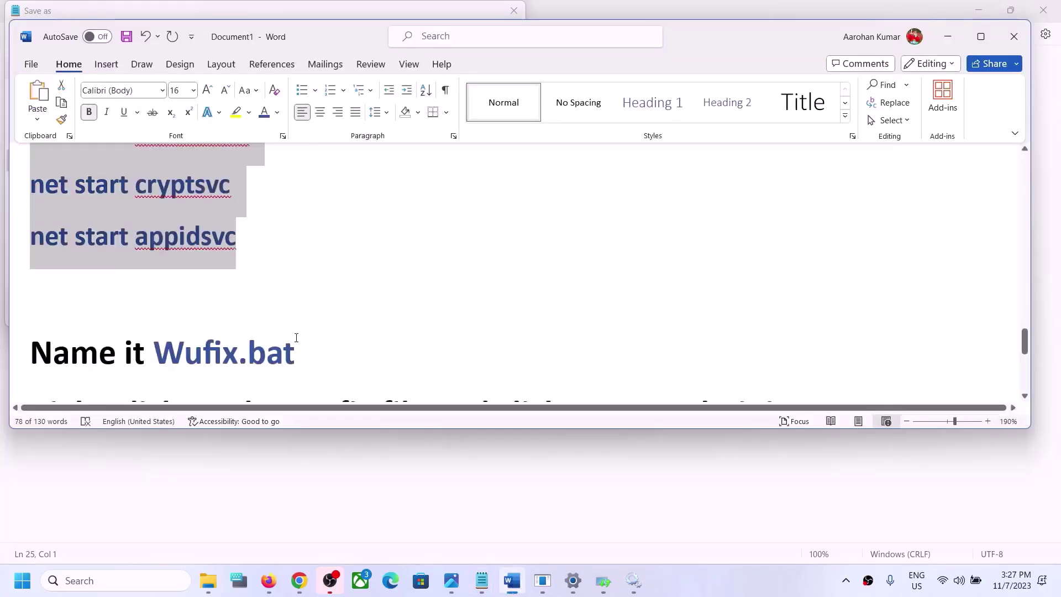
drag(279, 346, 154, 351)
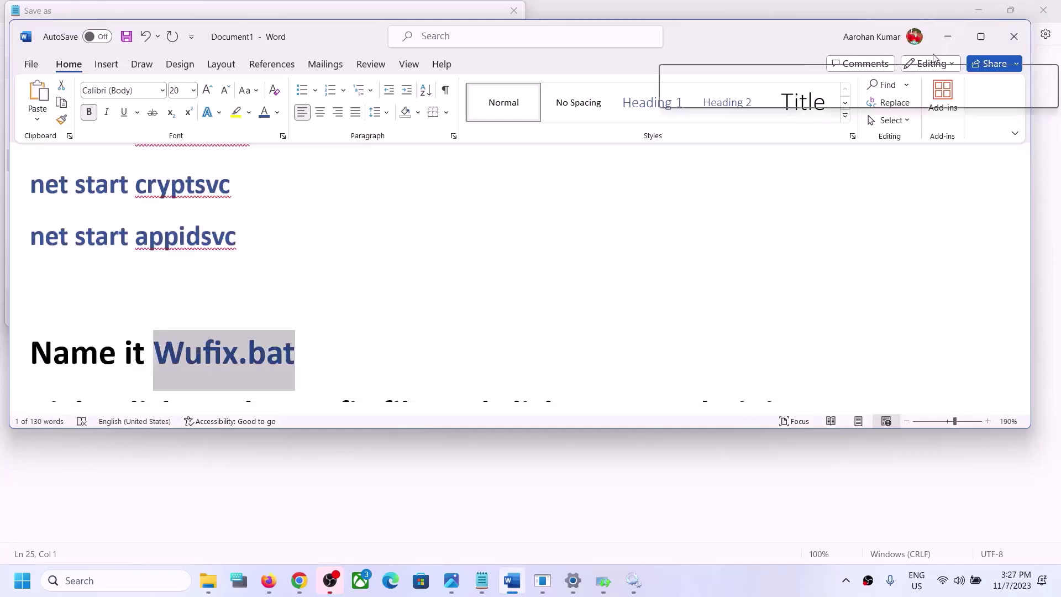
click(948, 40)
key(ctrl+a)
key(ctrl+v)
click(120, 278)
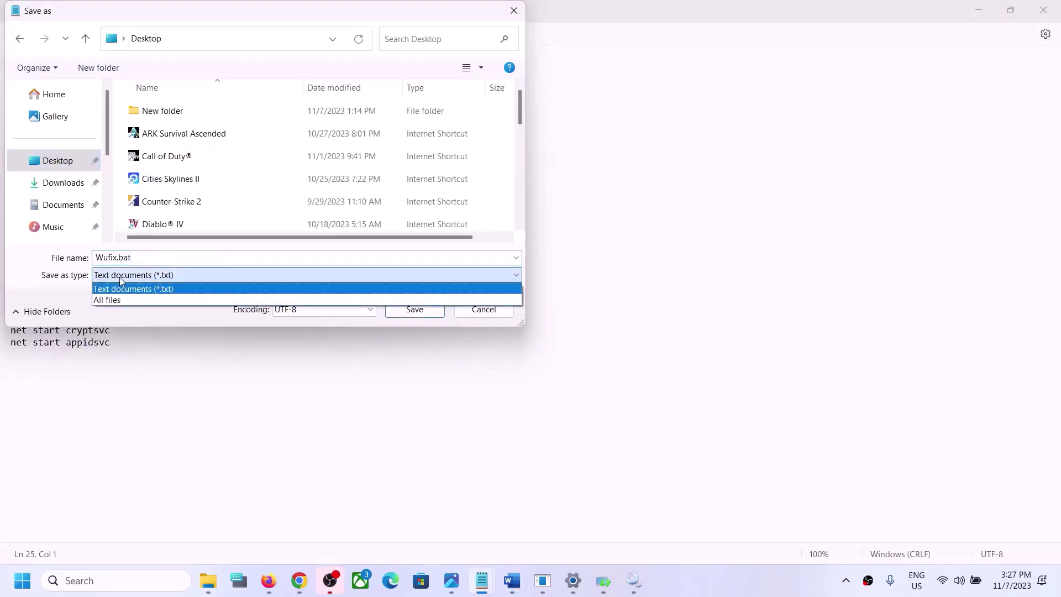
click(120, 300)
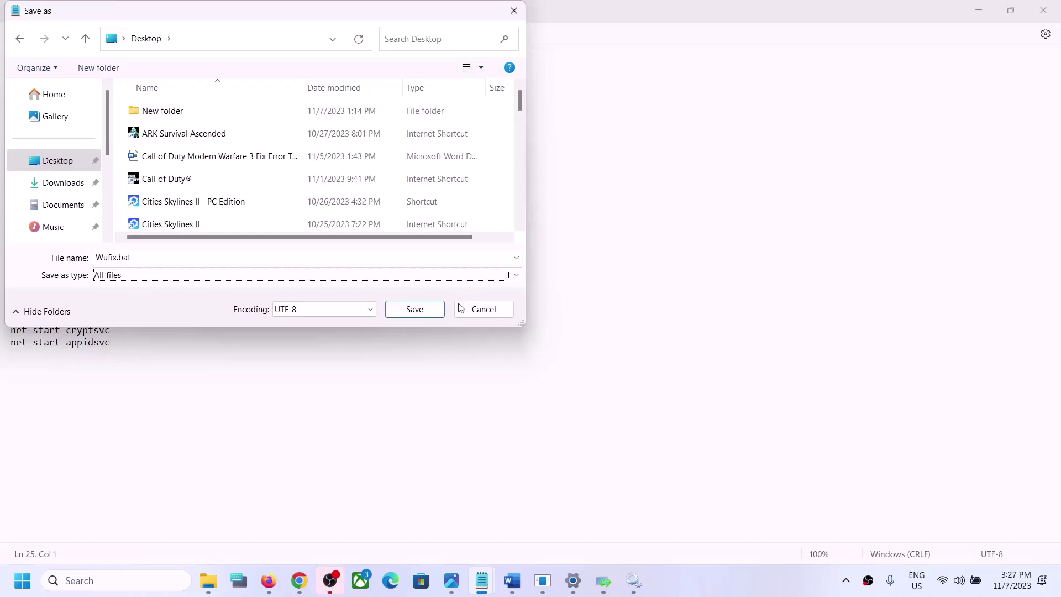
click(433, 310)
key(super+d)
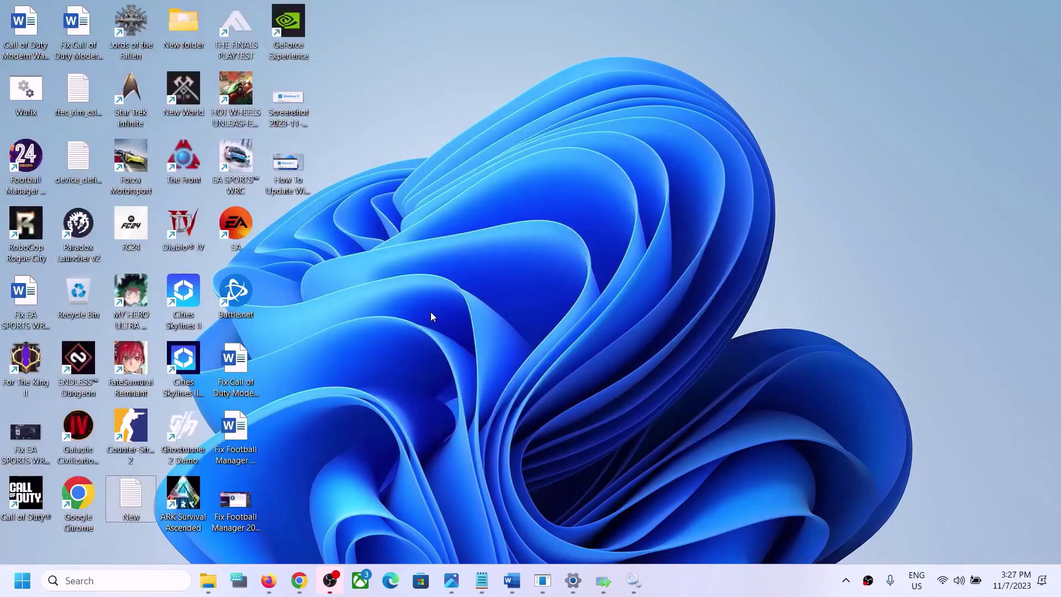
- Close the leftover troubleshooter and About Windows windows, then run Wufix.bat as administrator
drag(34, 71, 295, 239)
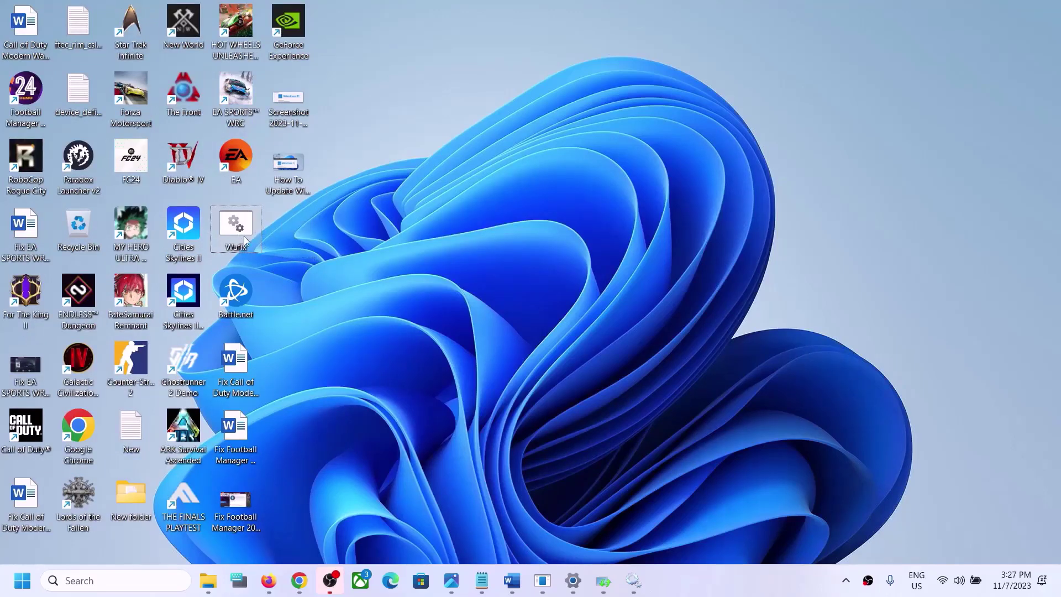
right_click(245, 239)
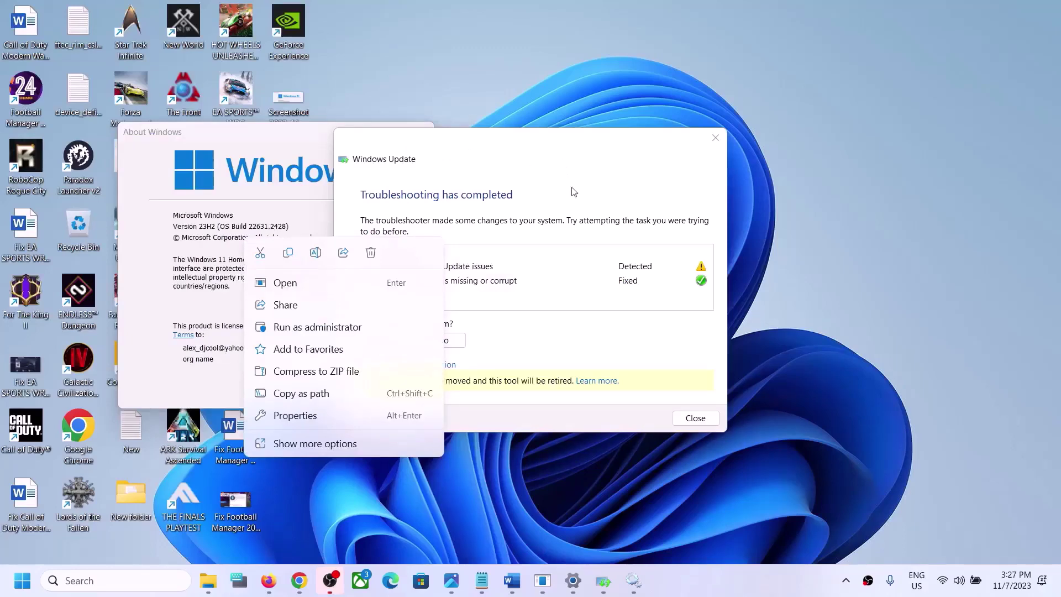
click(715, 138)
click(422, 132)
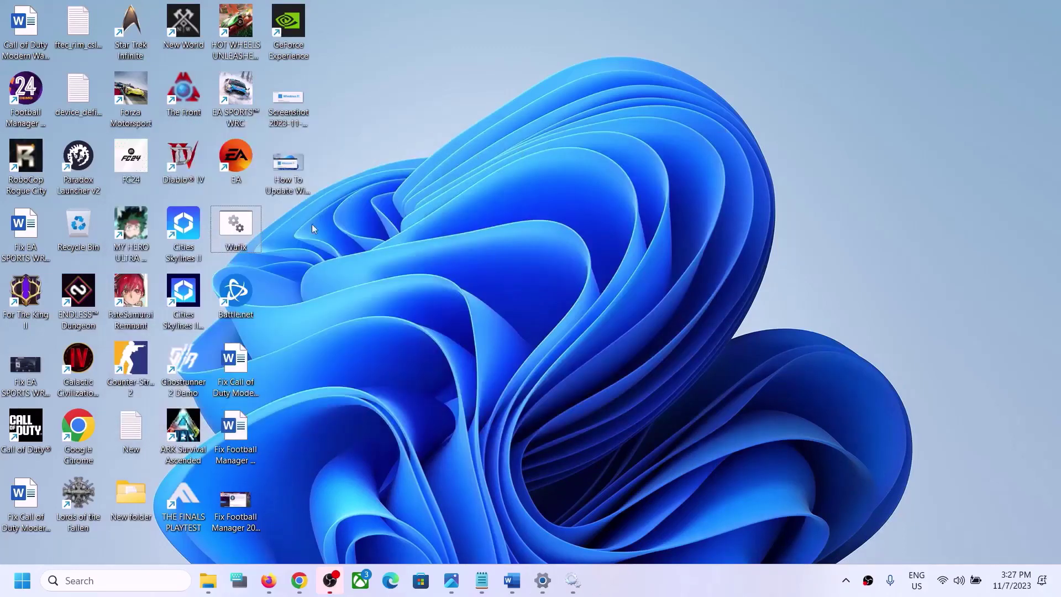
right_click(247, 230)
click(242, 234)
right_click(241, 234)
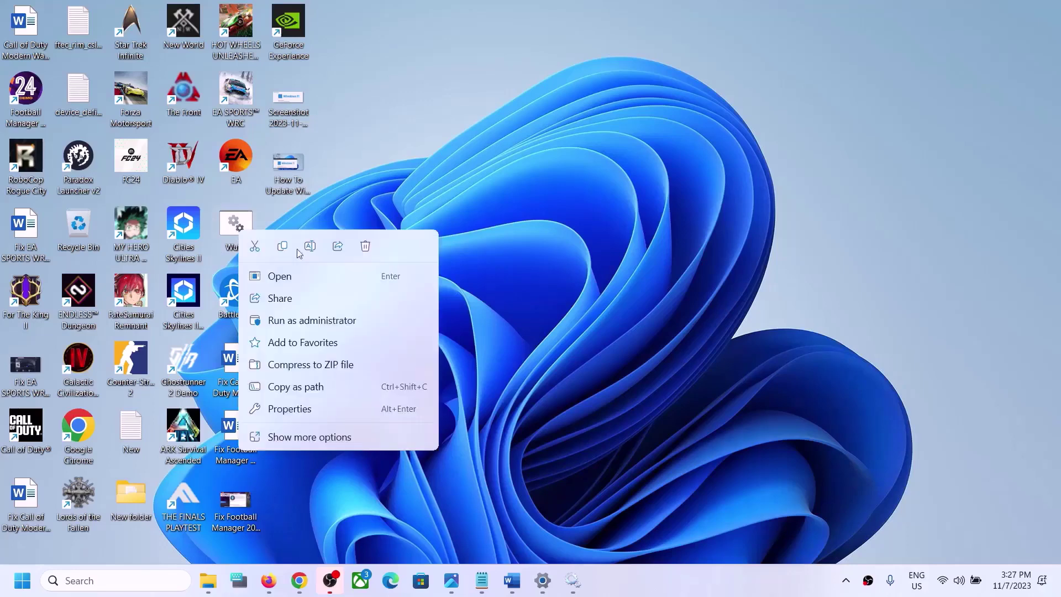
click(337, 321)
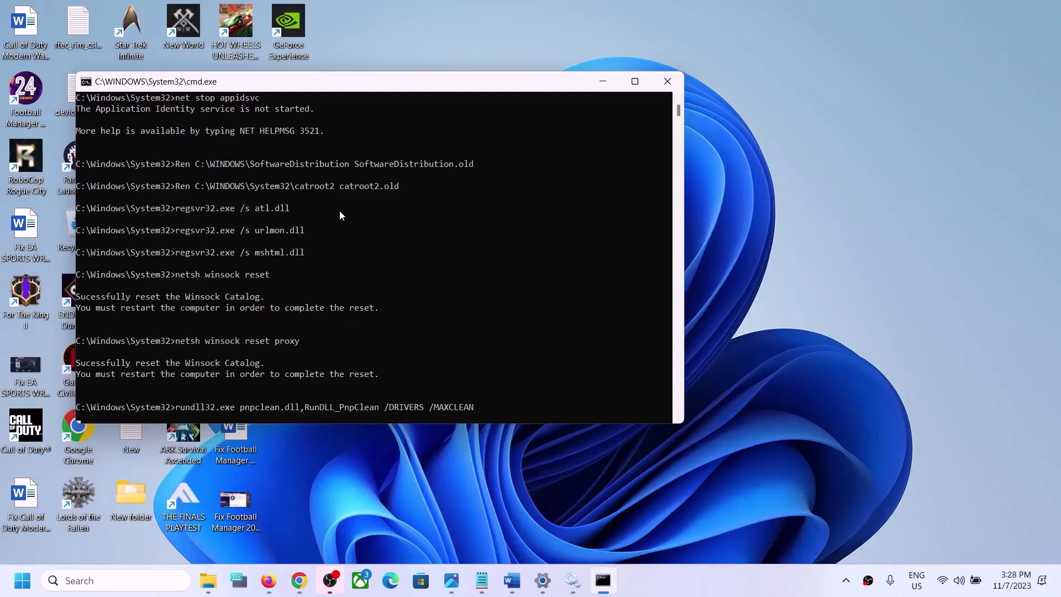
- Review the reset output, dismiss the power options without restarting, and minimize Command Prompt
scroll(354, 285, down, 3)
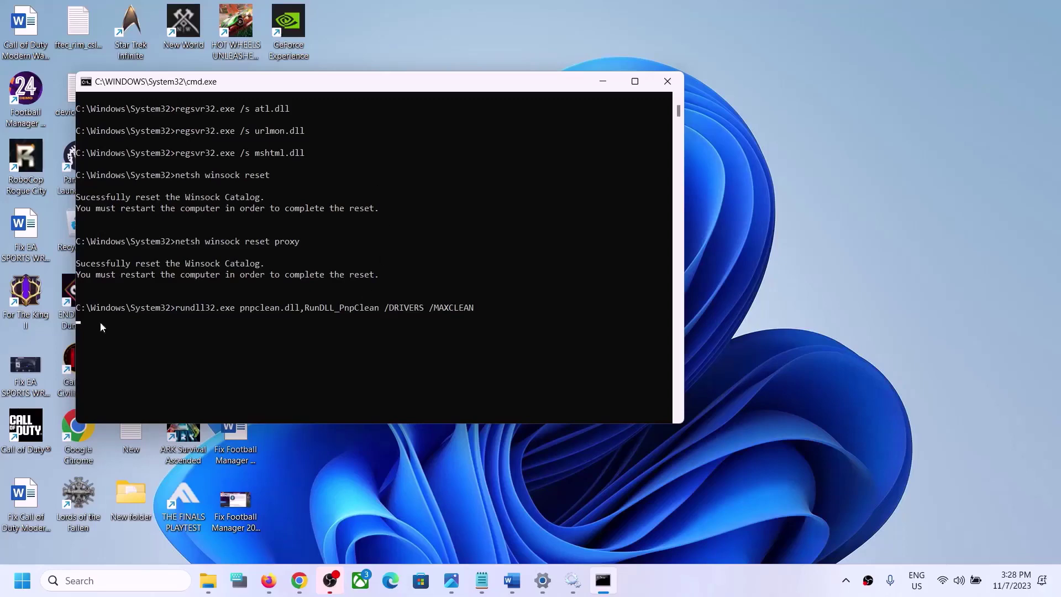
click(19, 570)
click(403, 538)
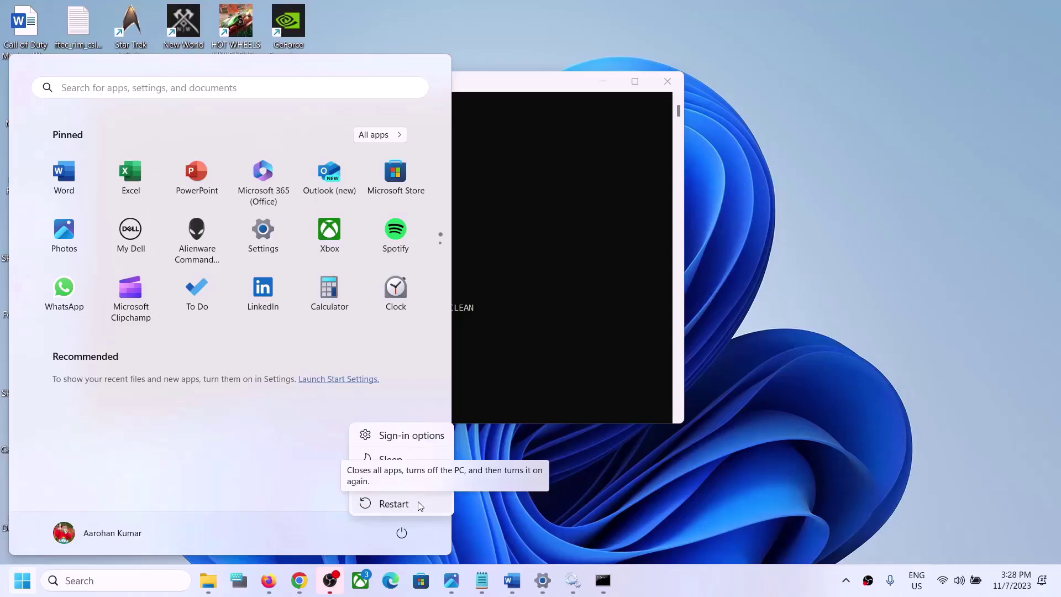
key(Escape)
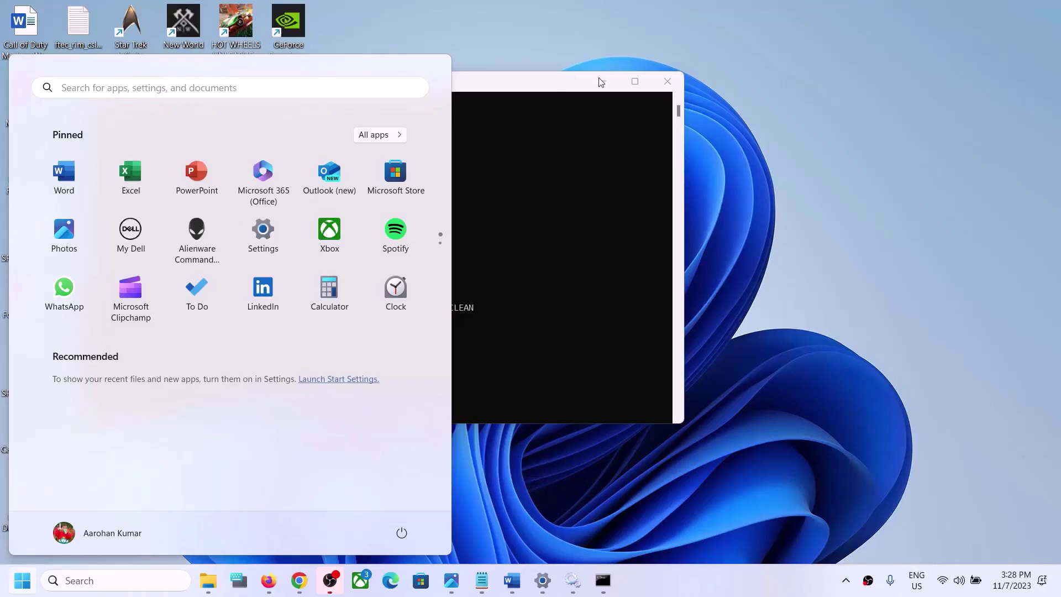
click(602, 81)
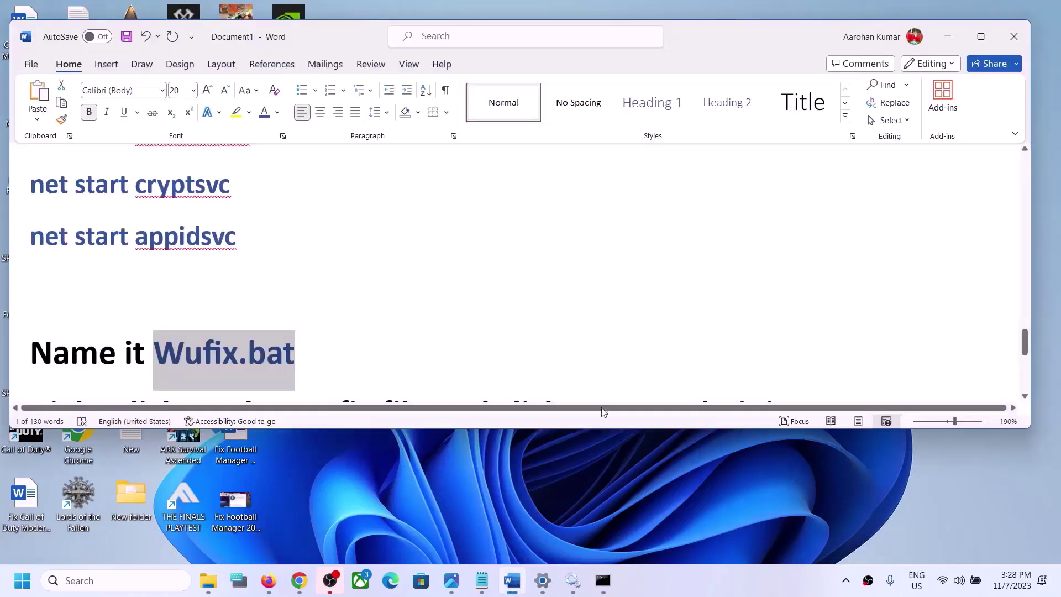
- Open the guide's Media Creation Tool download link in Chrome and download the tool
click(512, 580)
scroll(225, 350, down, 3)
scroll(224, 349, down, 3)
drag(142, 254, 456, 249)
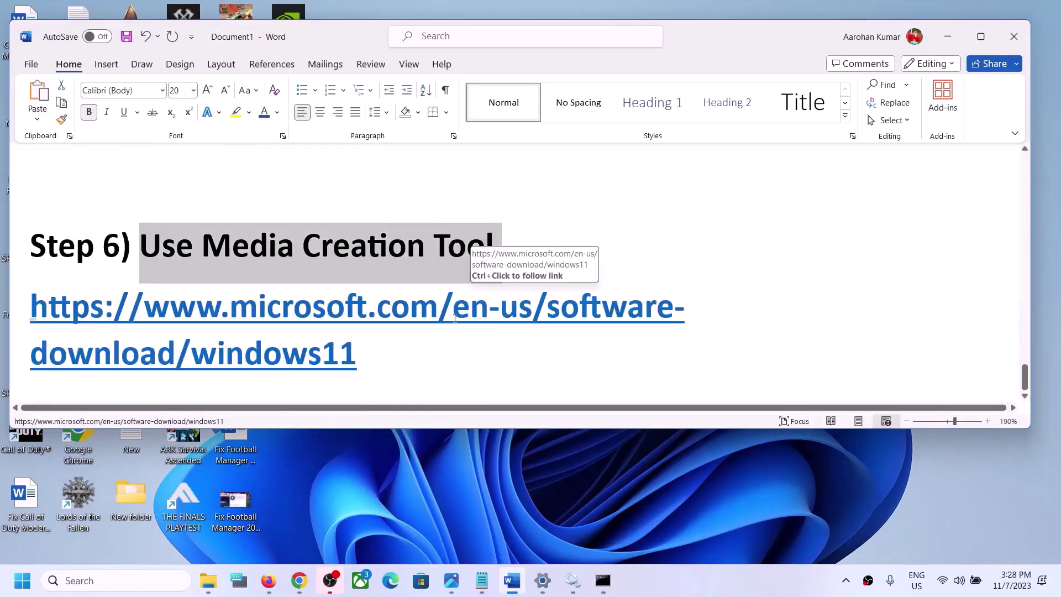
triple_click(380, 353)
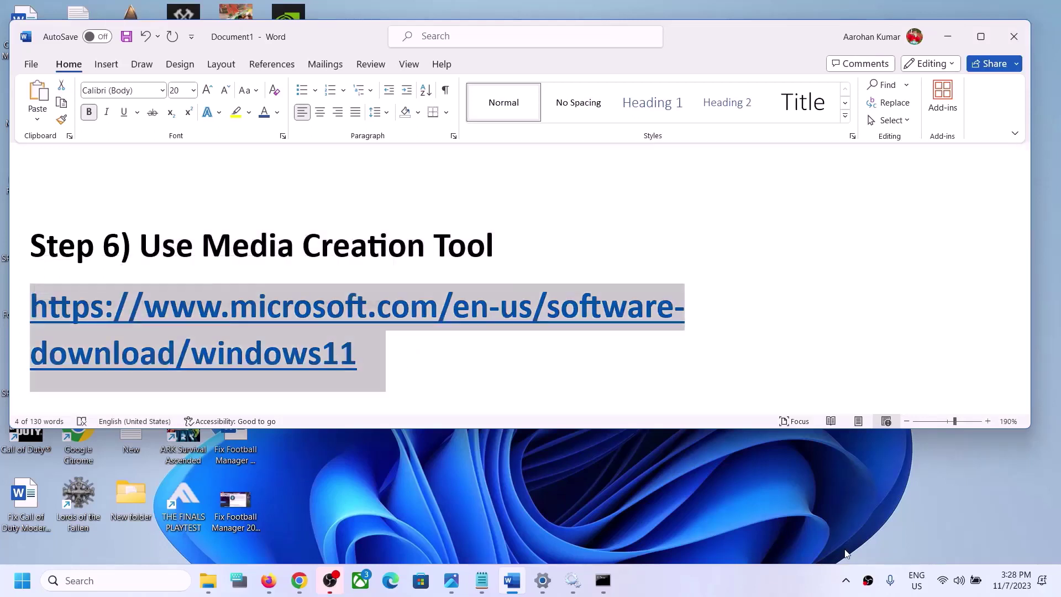
click(745, 586)
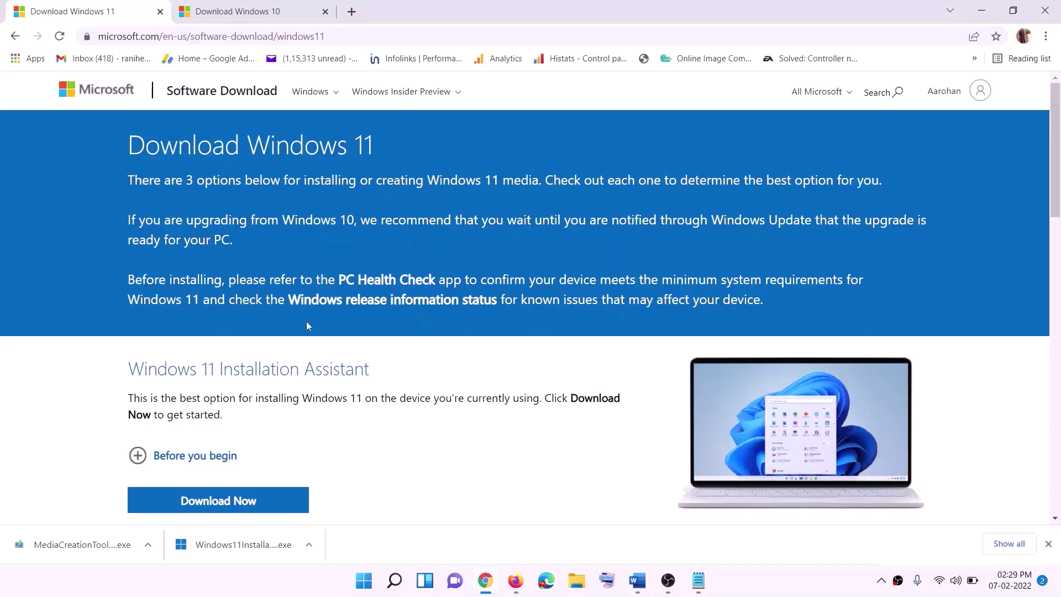
scroll(337, 370, down, 5)
drag(200, 328, 307, 328)
click(210, 420)
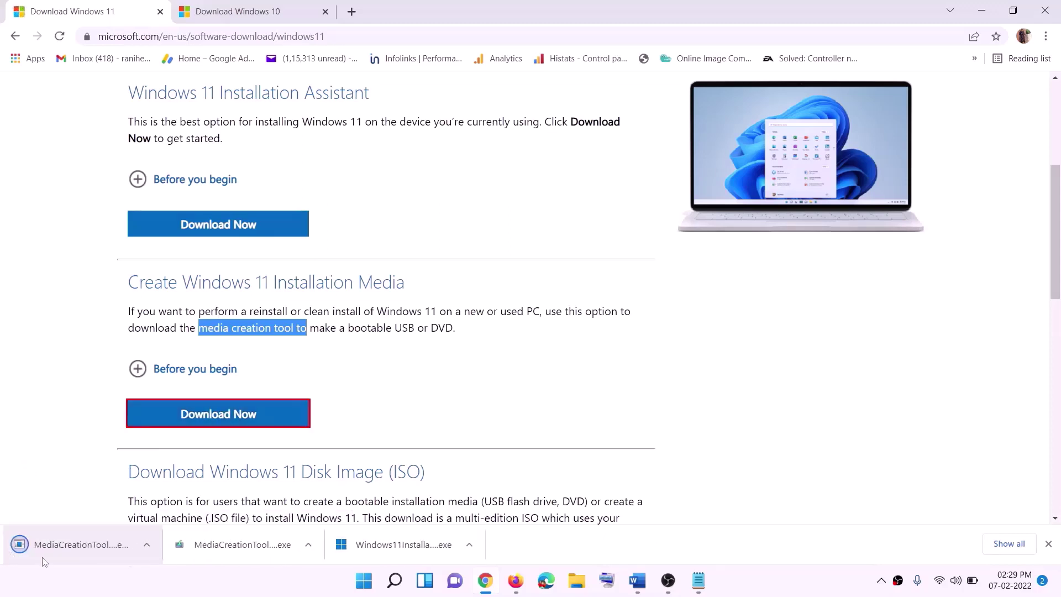
- Run Media Creation Tool, accept the terms, choose ISO file, and save it as Windows on the Desktop
click(97, 543)
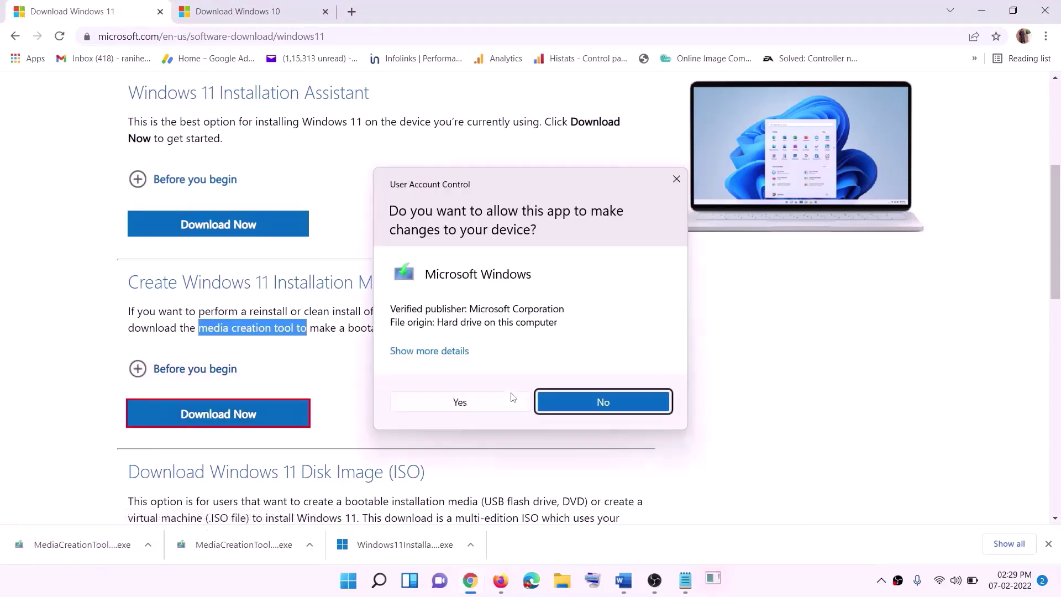
click(470, 407)
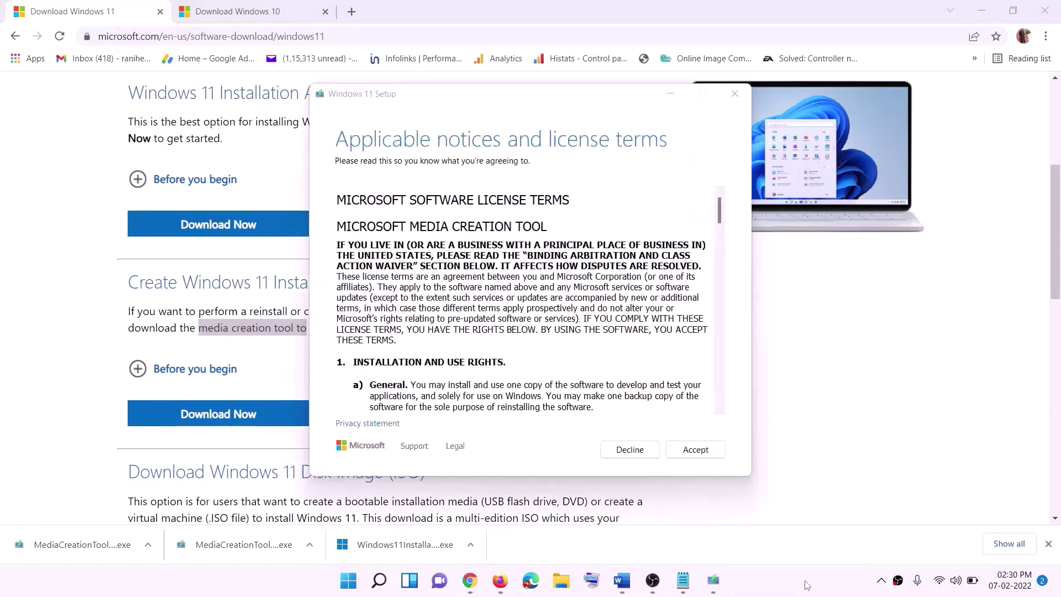
click(685, 450)
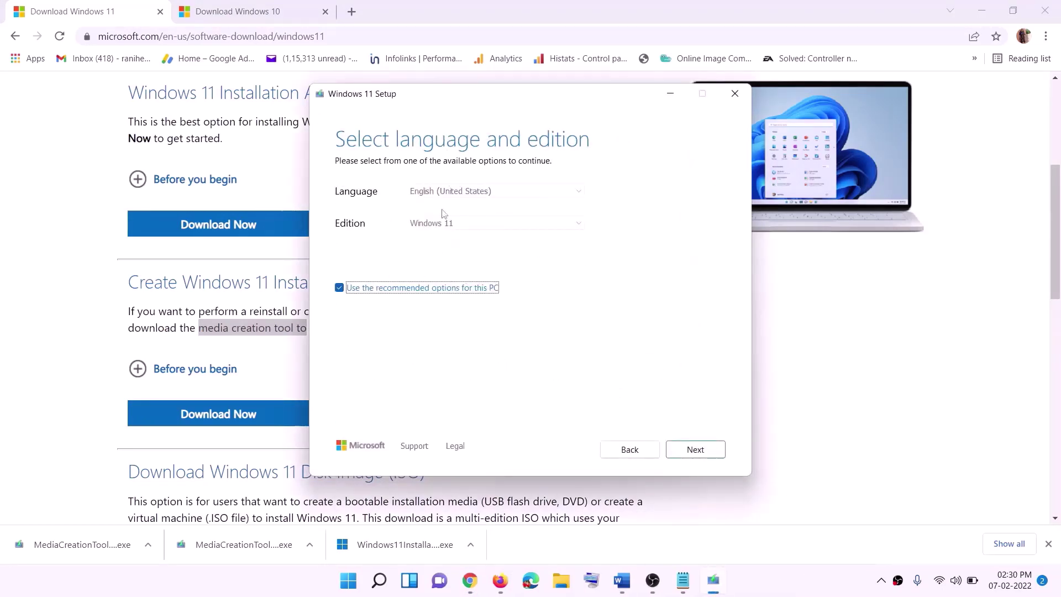
click(688, 449)
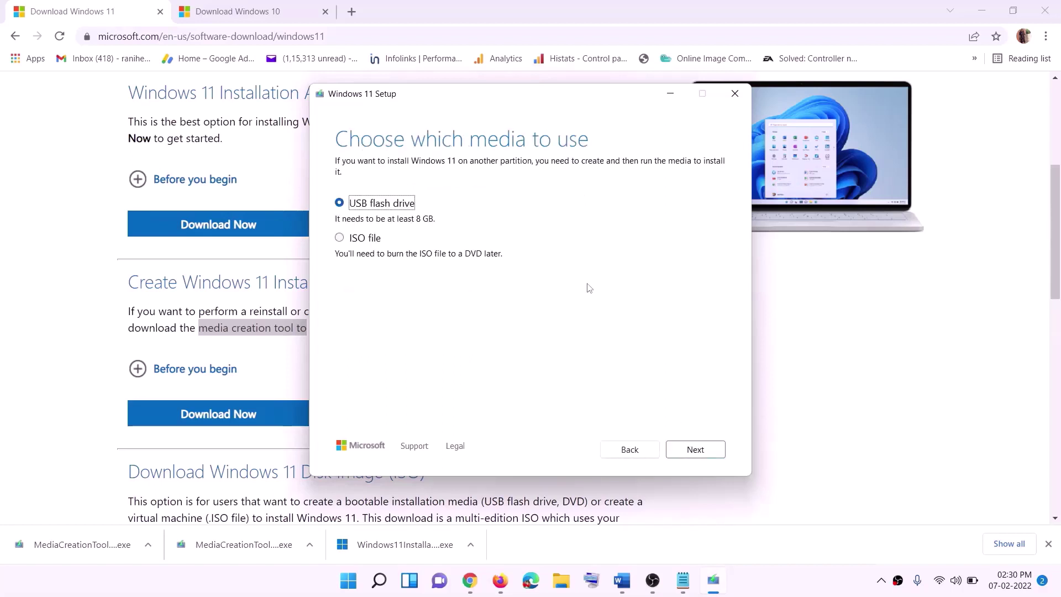
click(365, 238)
click(697, 450)
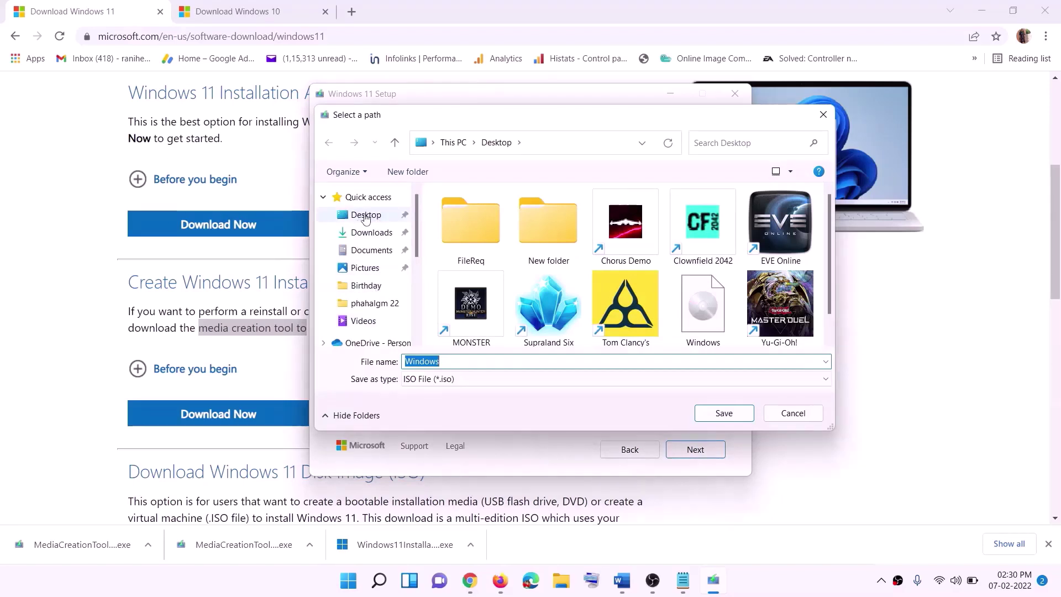
click(350, 216)
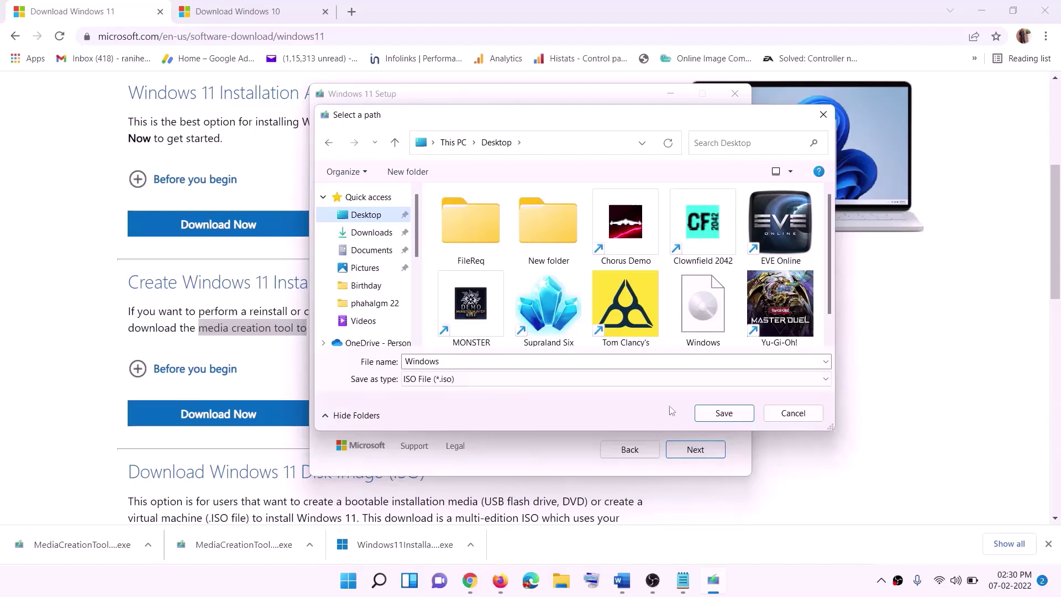
click(724, 413)
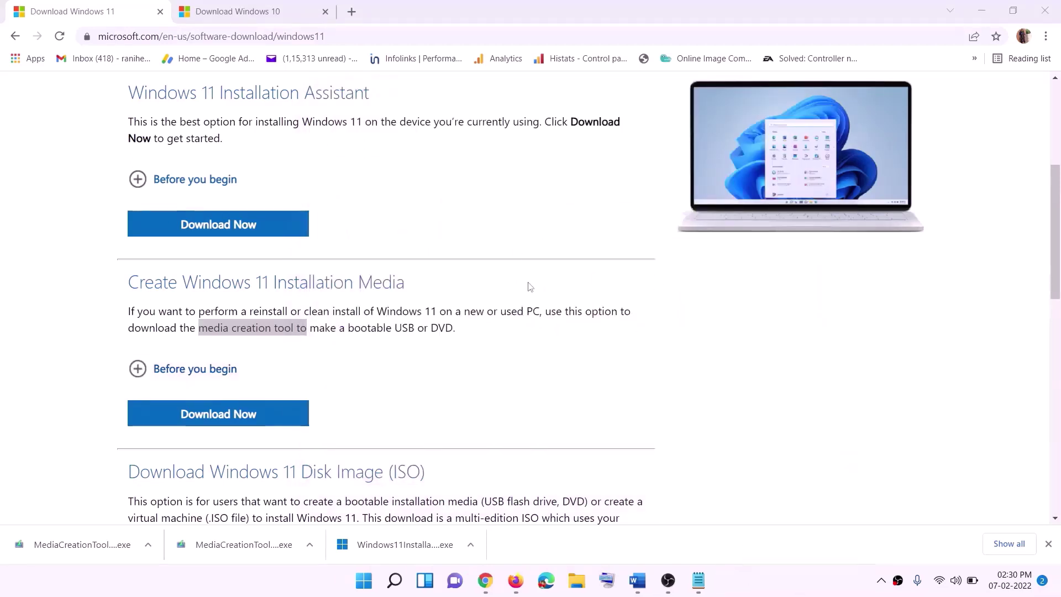
- Mount the Windows ISO from the desktop and launch its setup application
key(super+d)
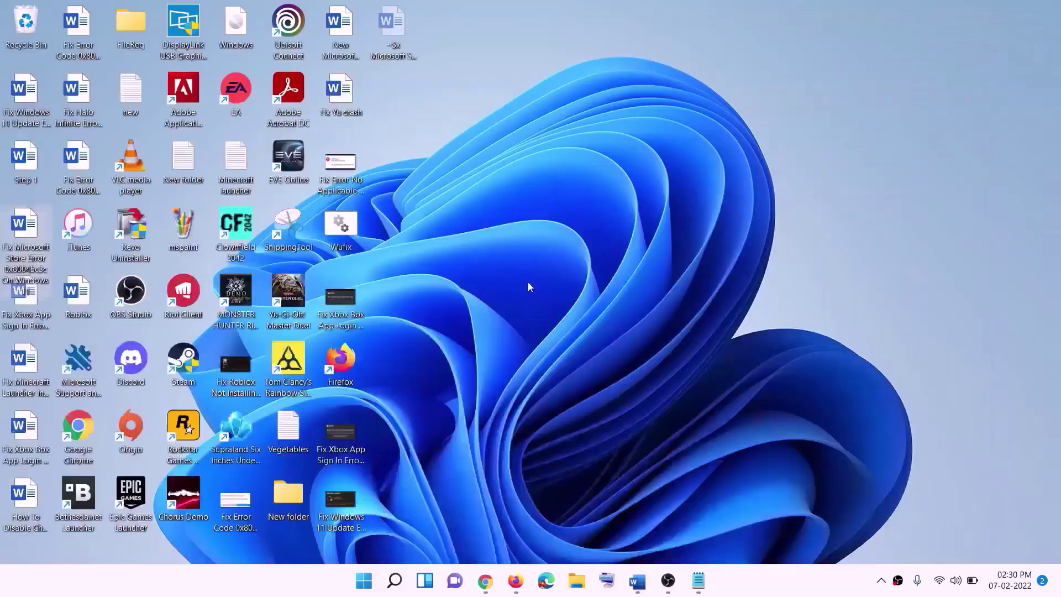
drag(236, 25, 348, 299)
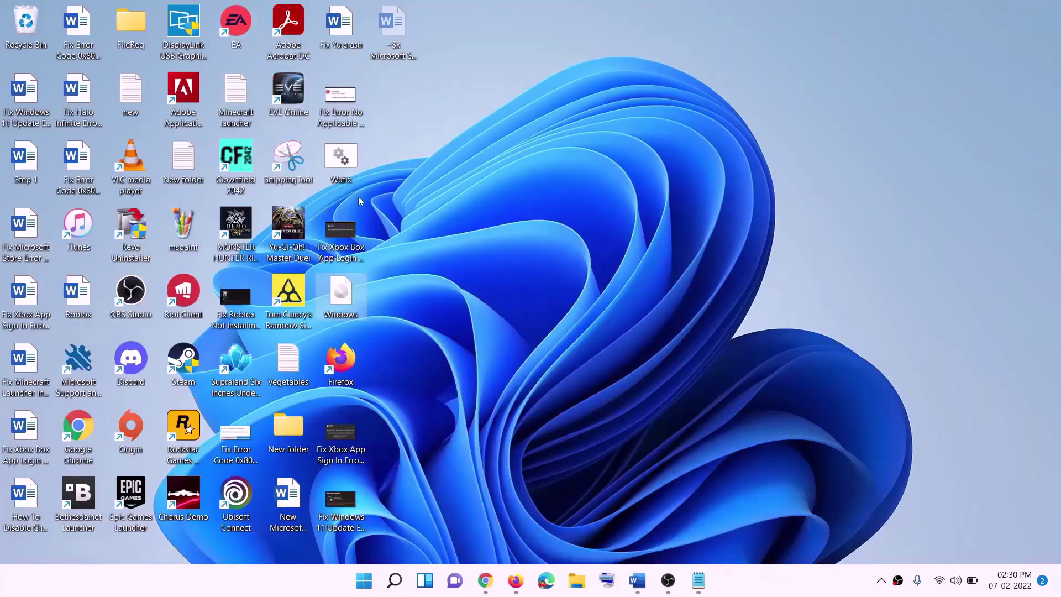
double_click(343, 304)
click(354, 386)
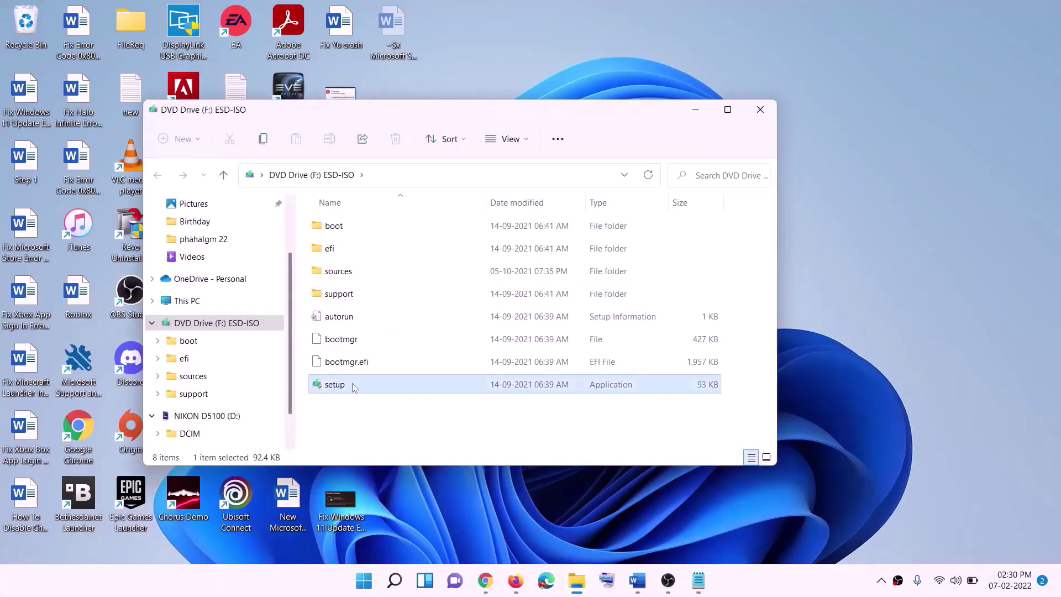
double_click(361, 384)
- Approve setup's device changes and continue past the Install Windows 11 page to the update check
click(426, 433)
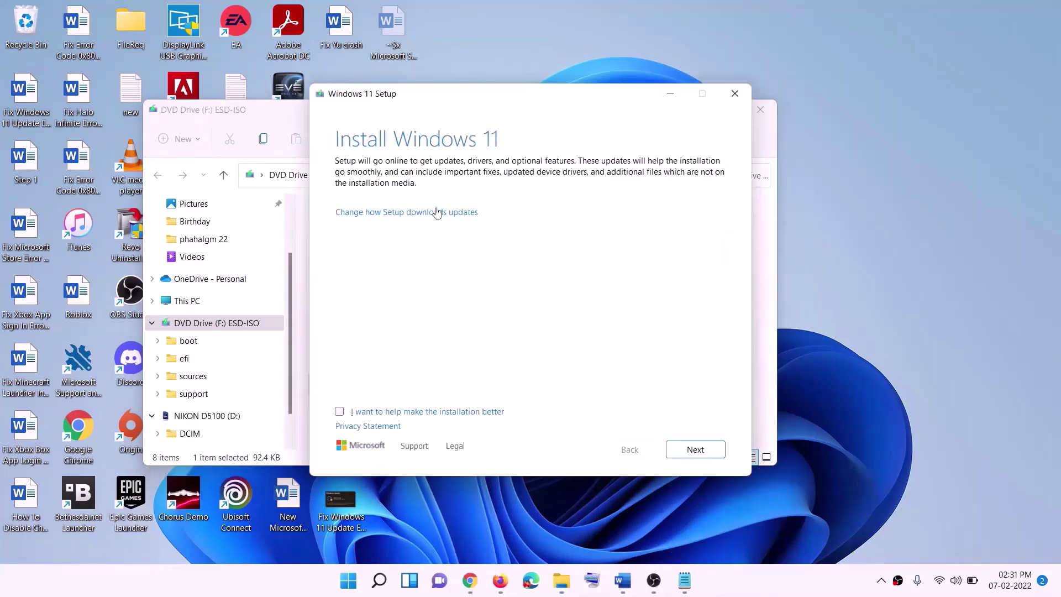
click(698, 450)
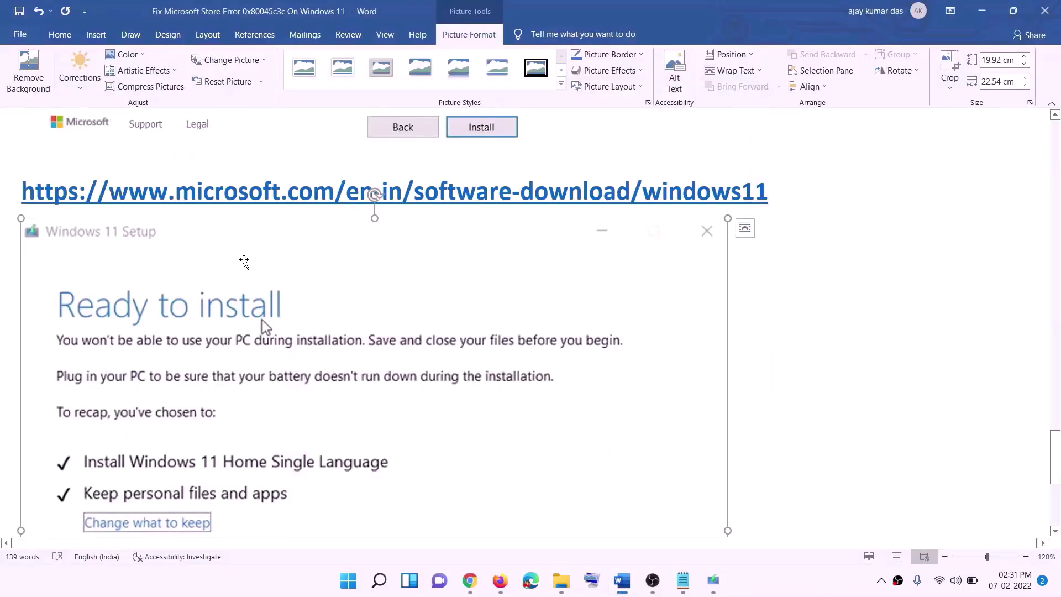
scroll(260, 255, down, 3)
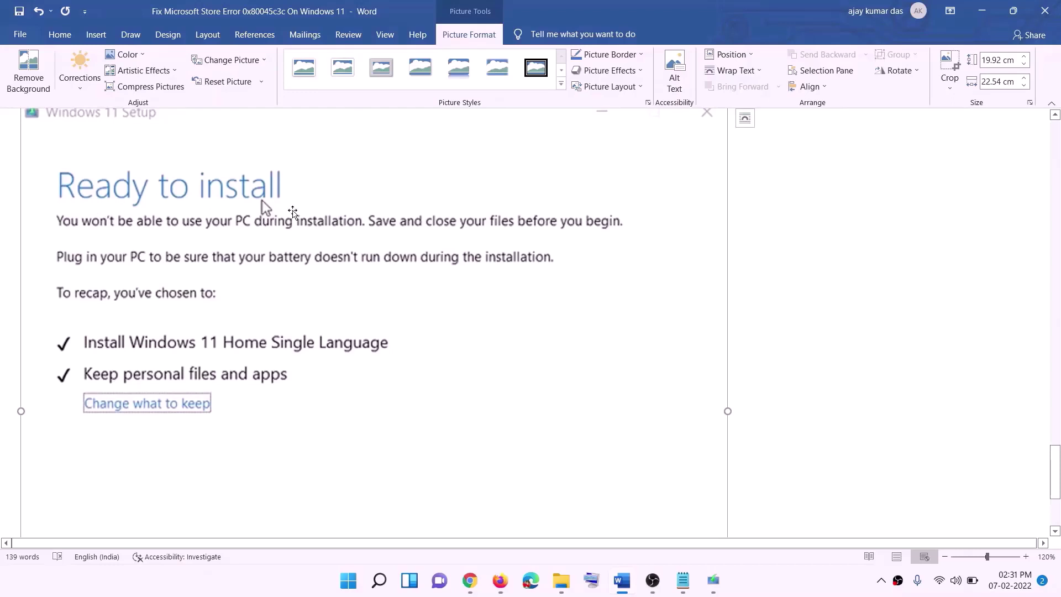
scroll(138, 277, down, 1)
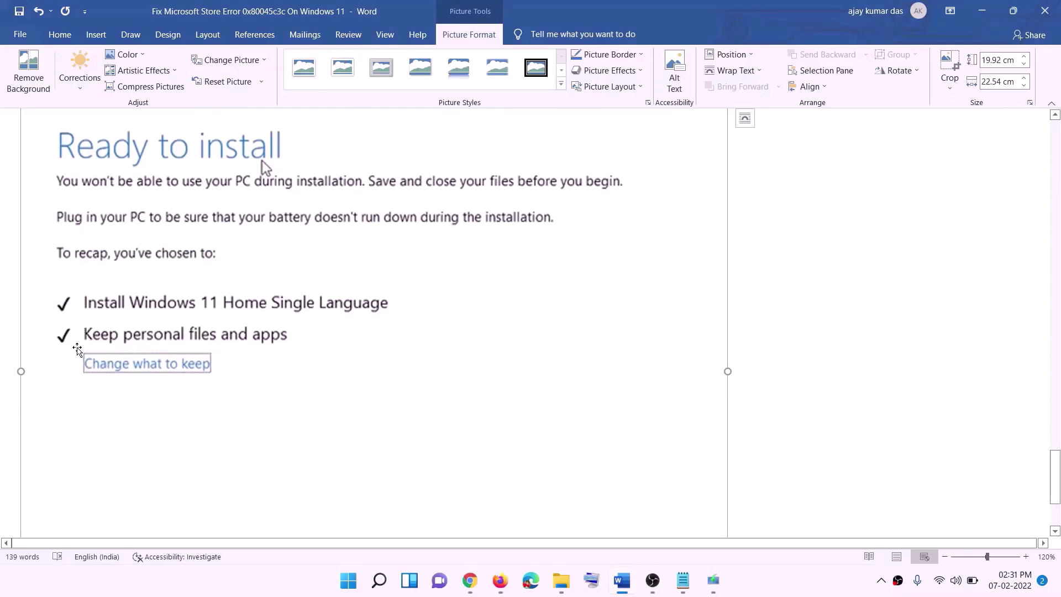
scroll(393, 345, down, 3)
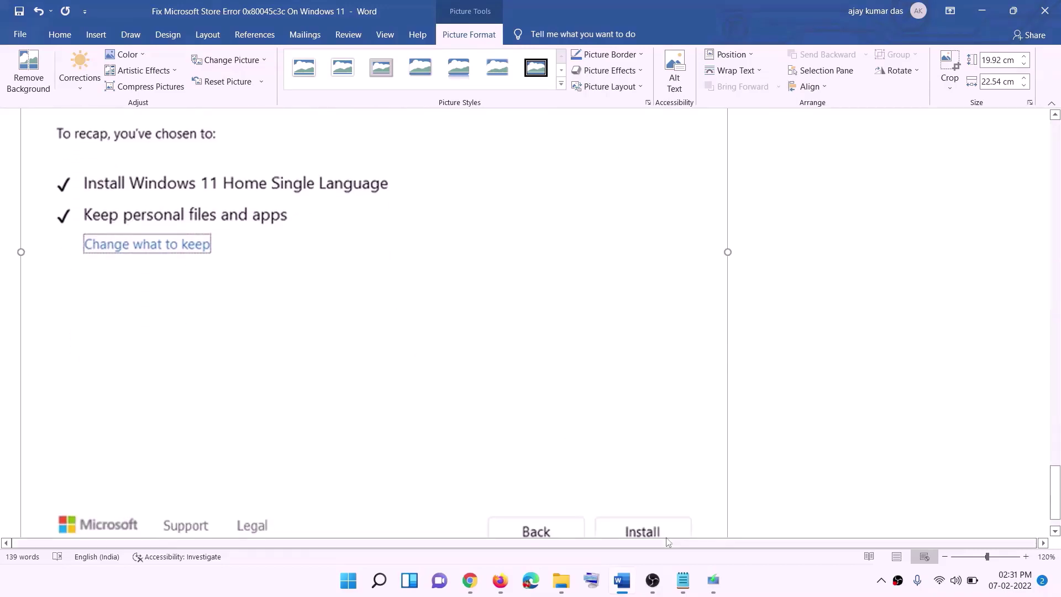
scroll(564, 414, up, 6)
scroll(564, 413, up, 1)
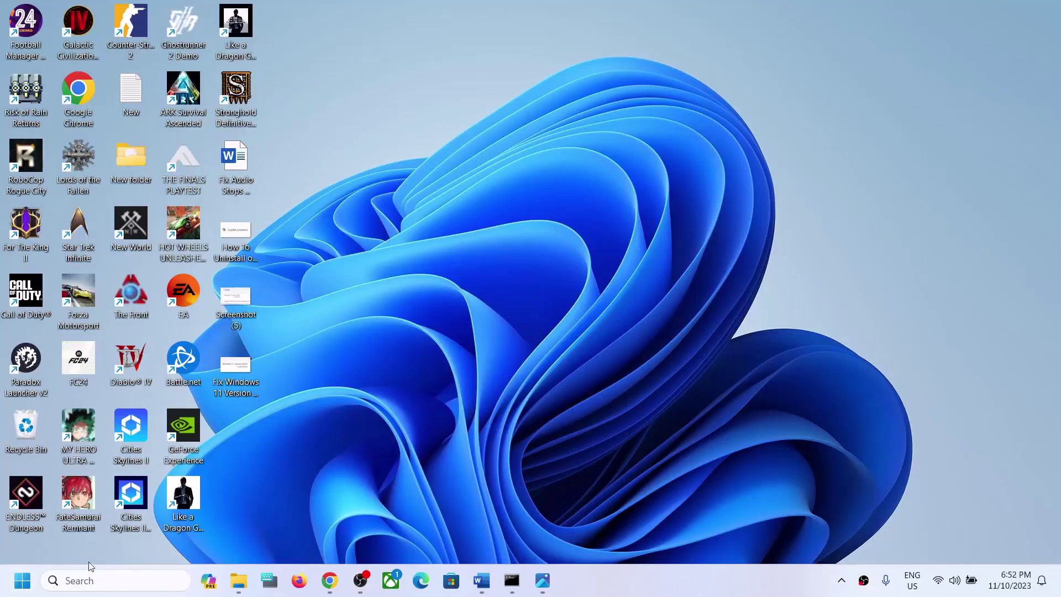
- Run winver and centre About Windows, confirming Version 23H2 (OS Build 22631.2506)
click(102, 580)
text(winver)
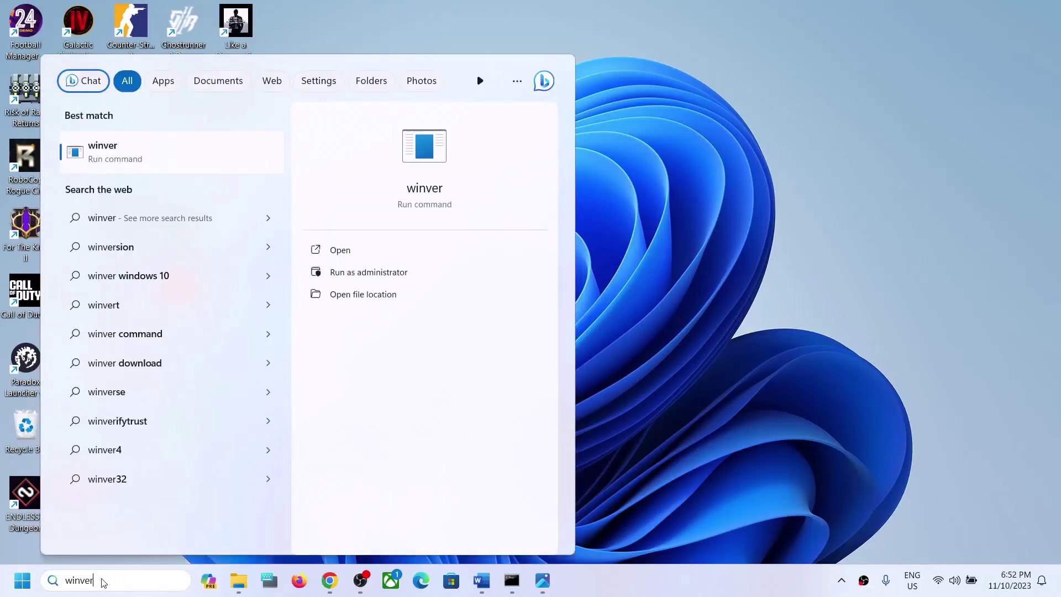
key(Return)
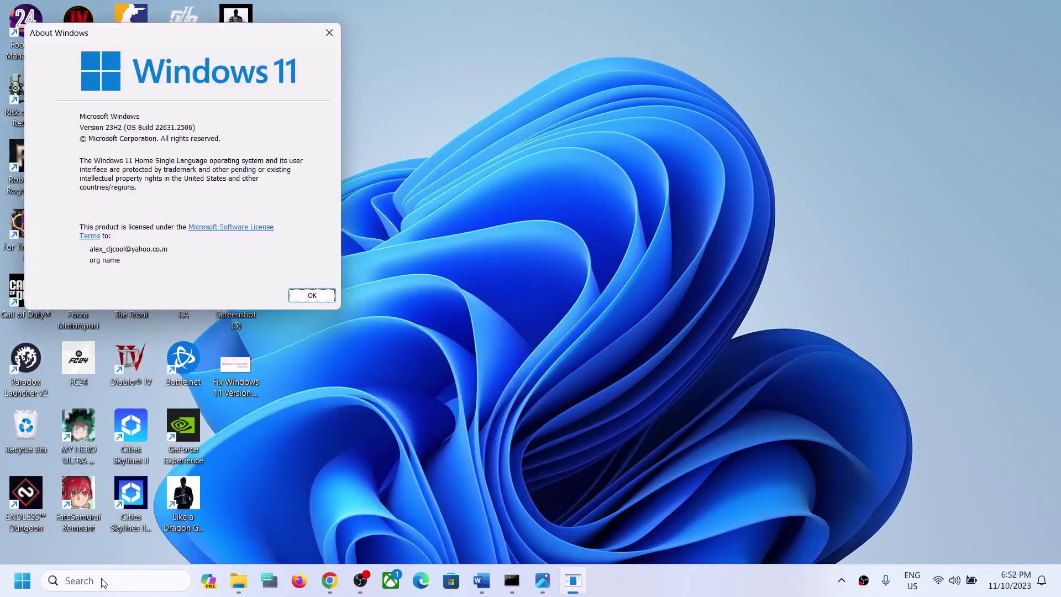
drag(279, 64, 395, 232)
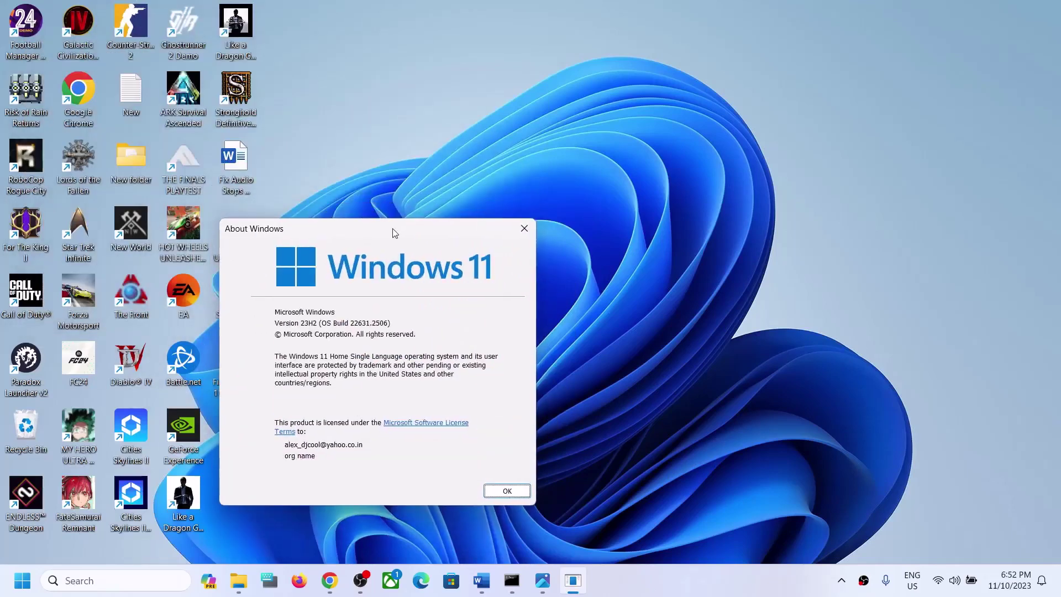
click(697, 592)
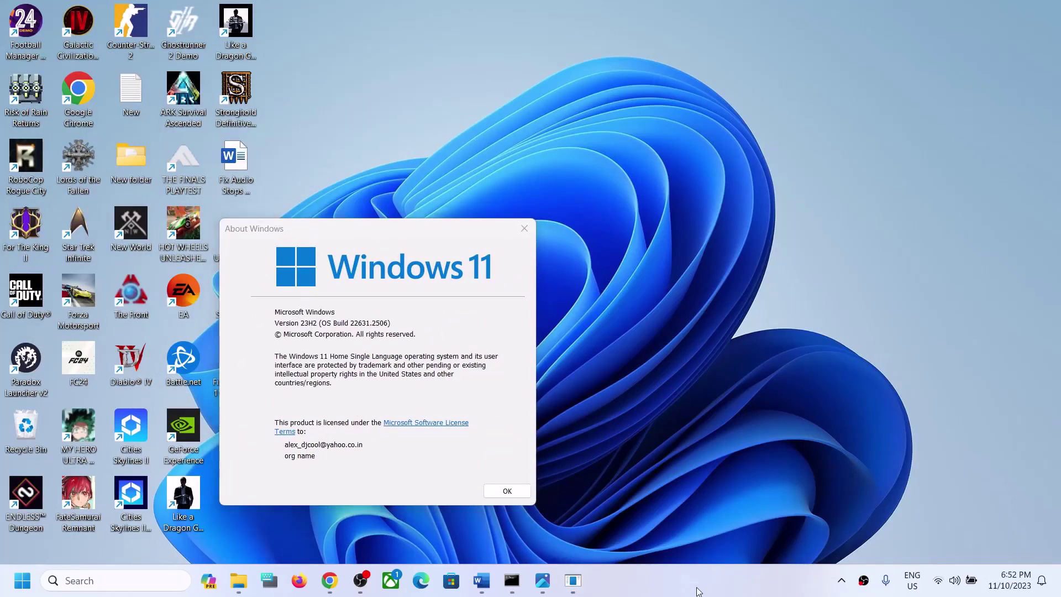